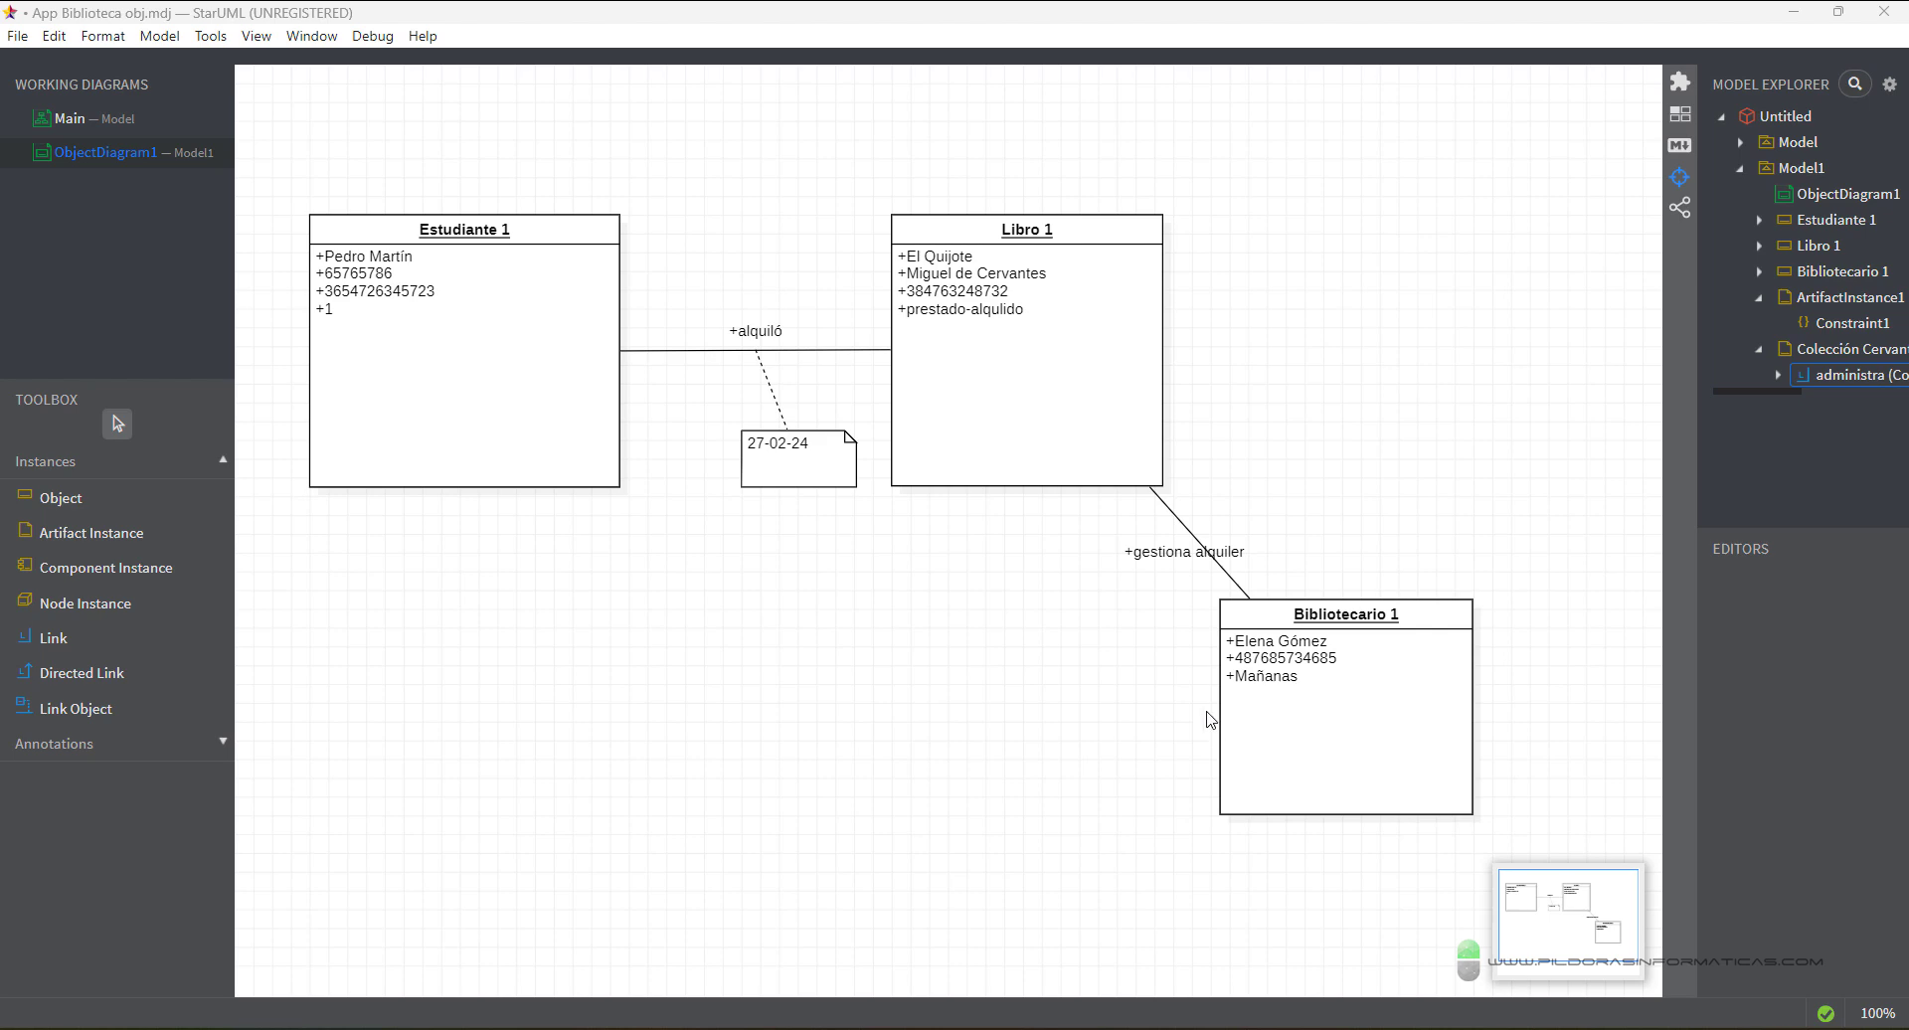
Add an artifact instance named "Colección cervantes.zip" below the 27-02-24 note and shift it slightly down
click(130, 534)
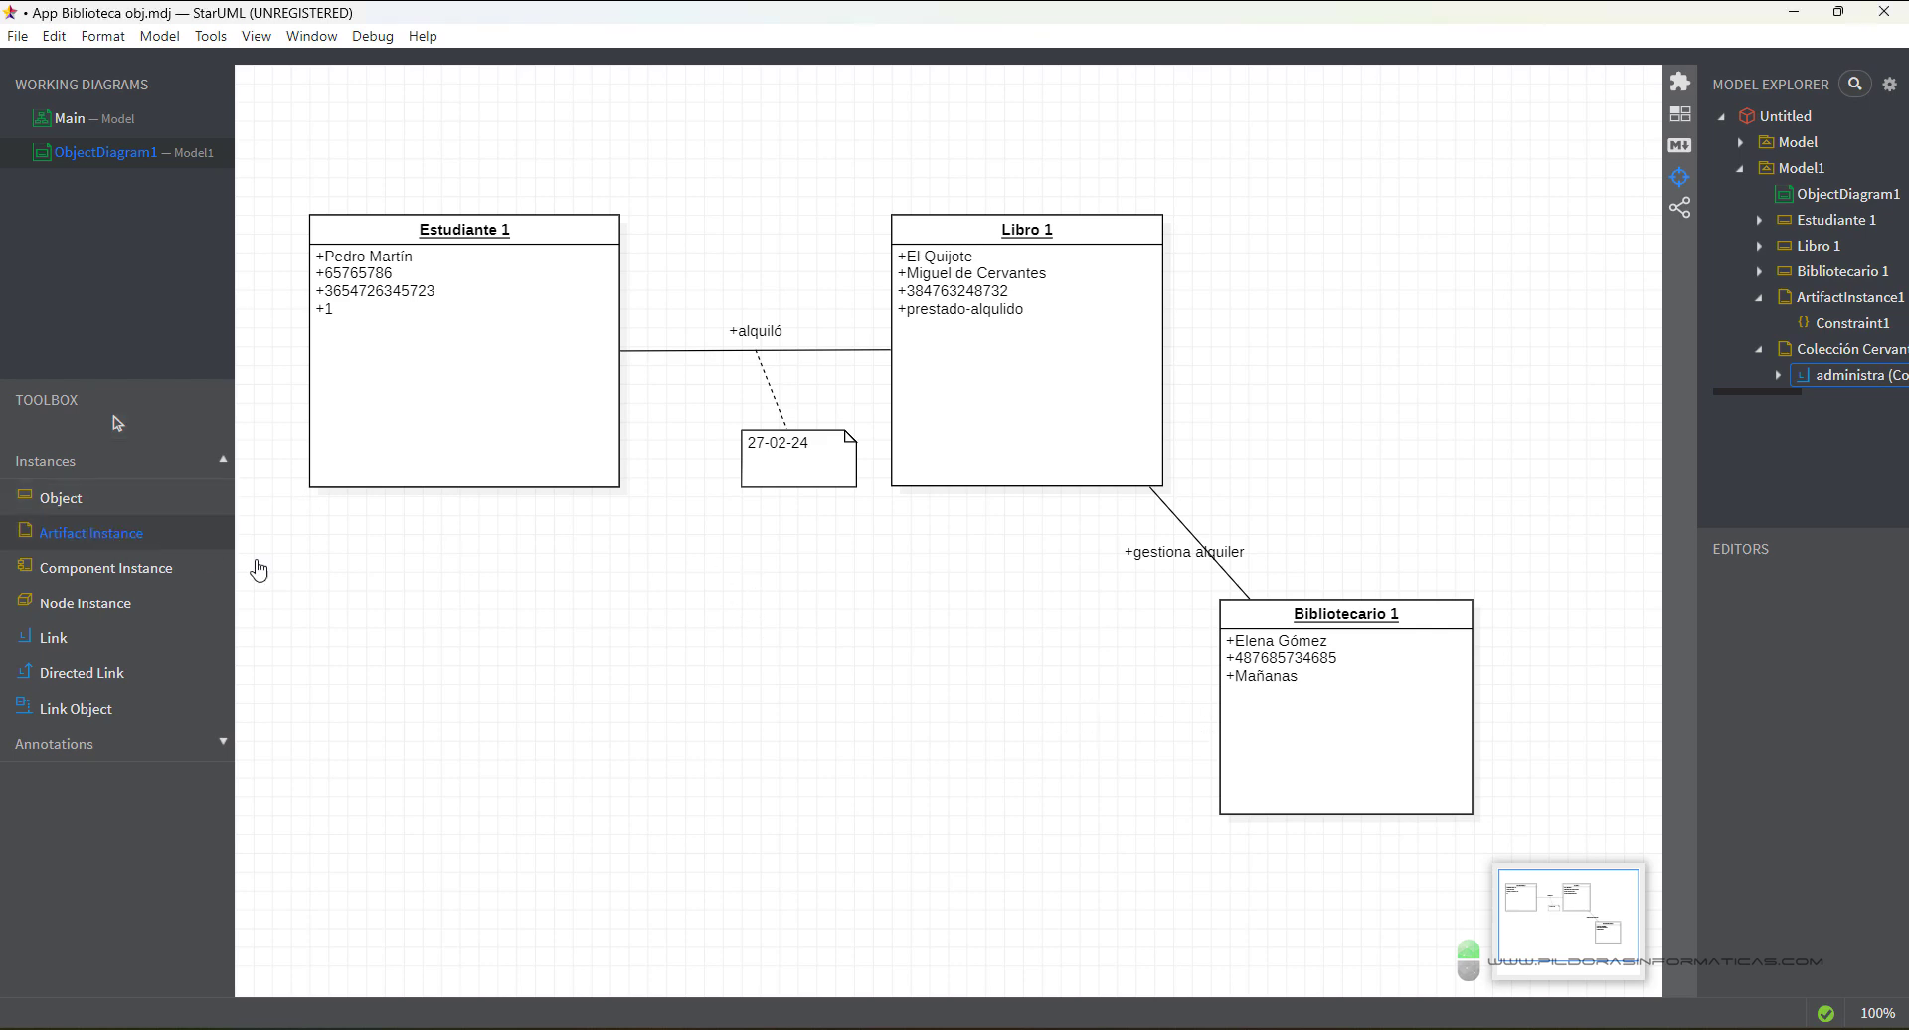
drag(686, 582, 935, 795)
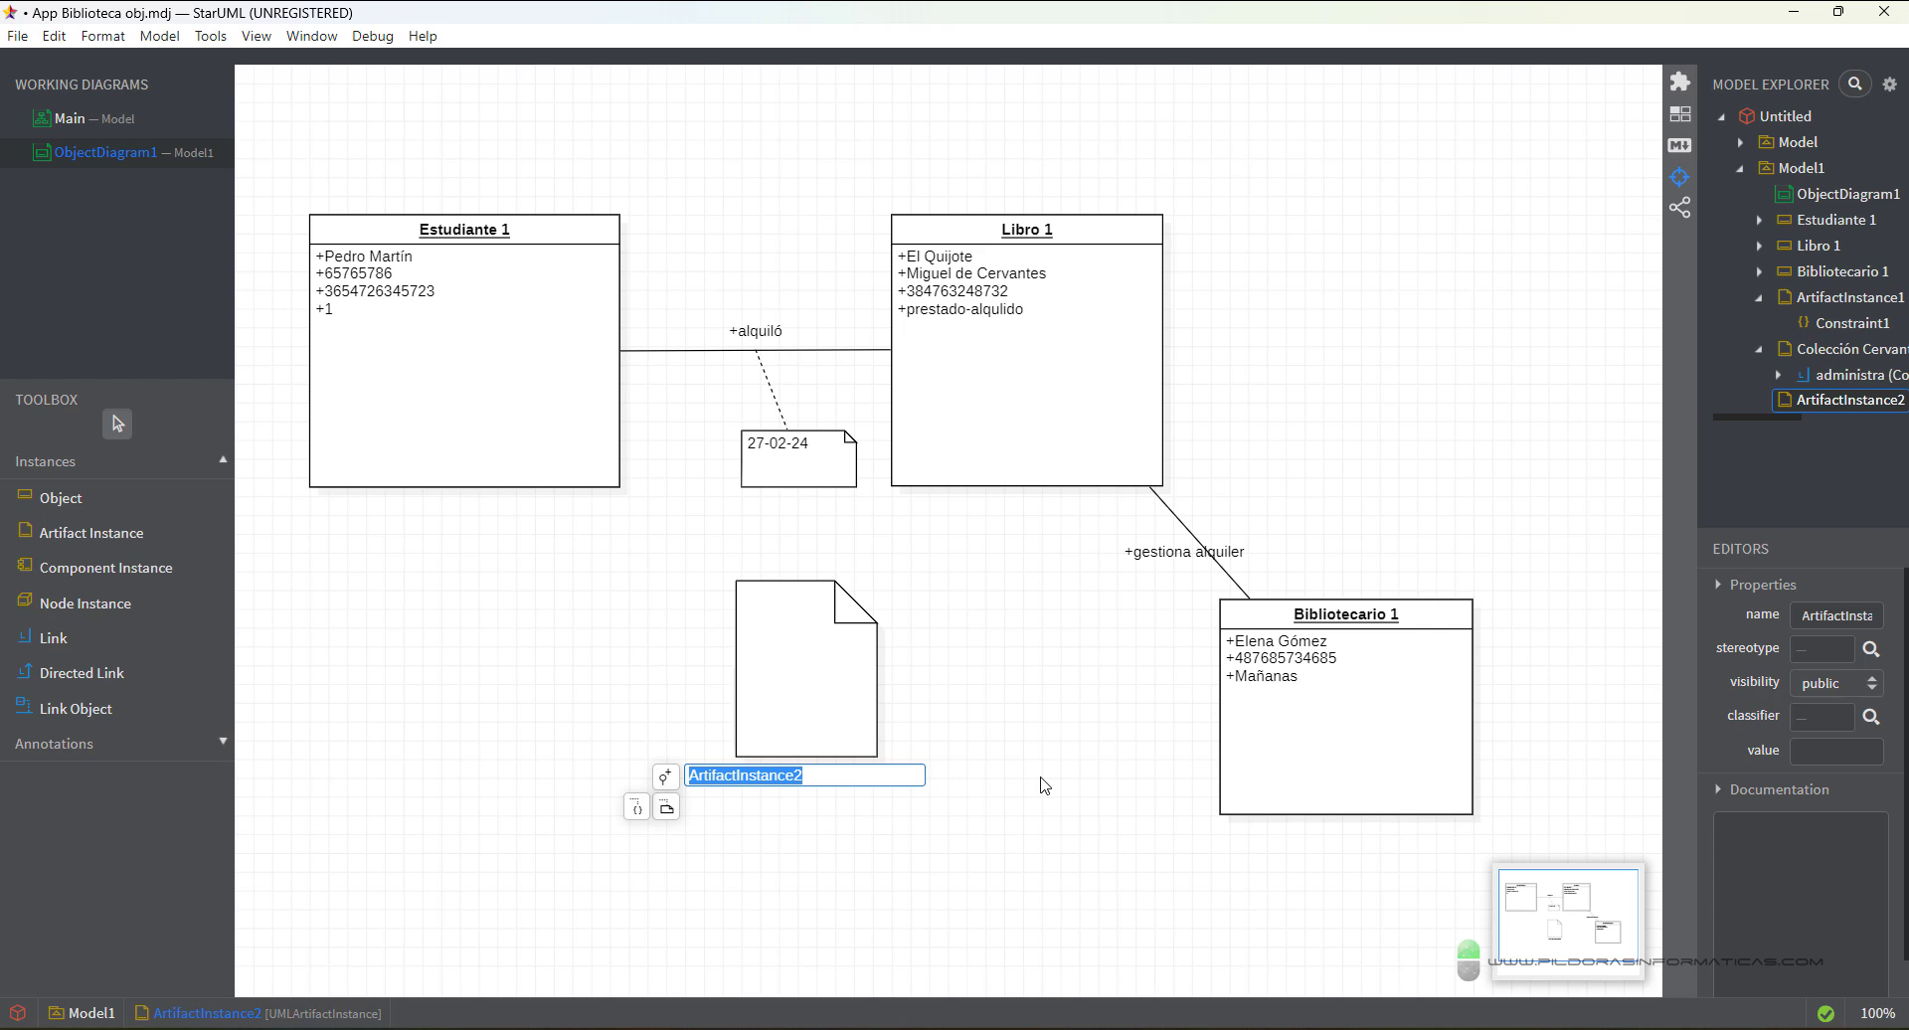
text(Colección)
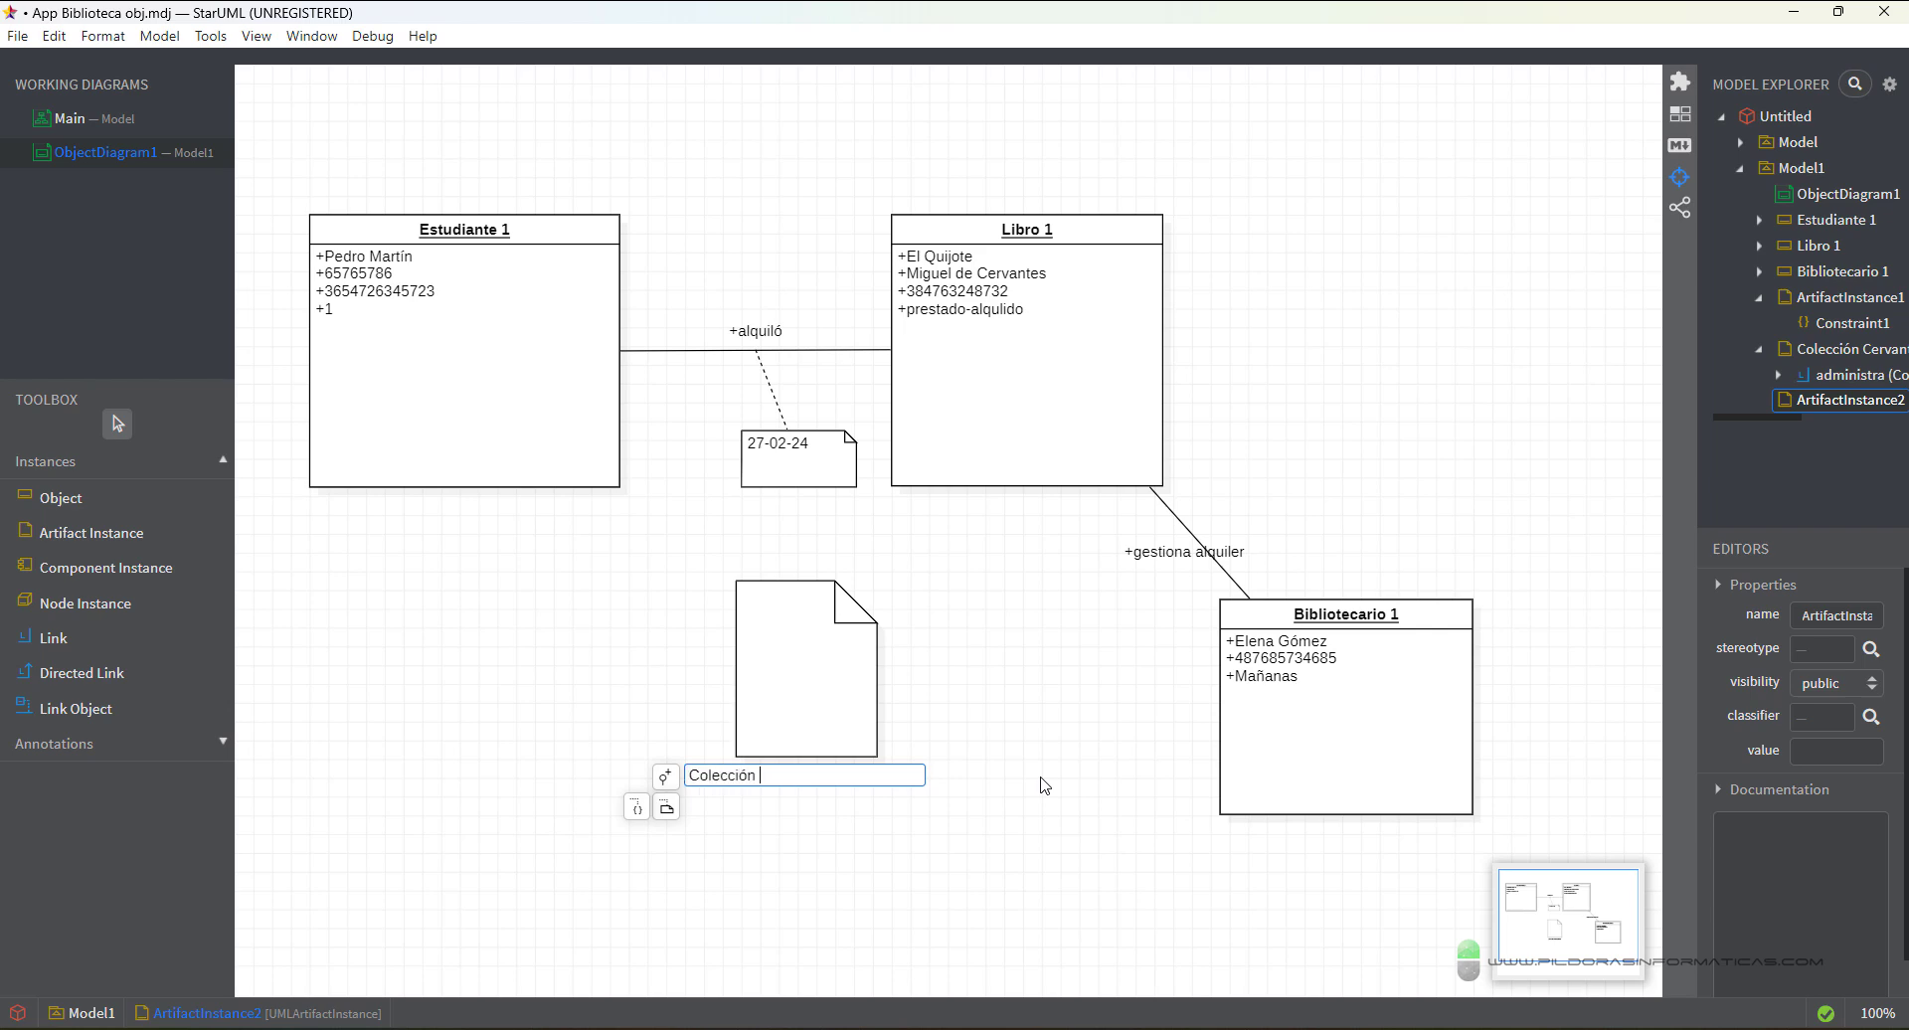
text( cervantes.zip)
key(Return)
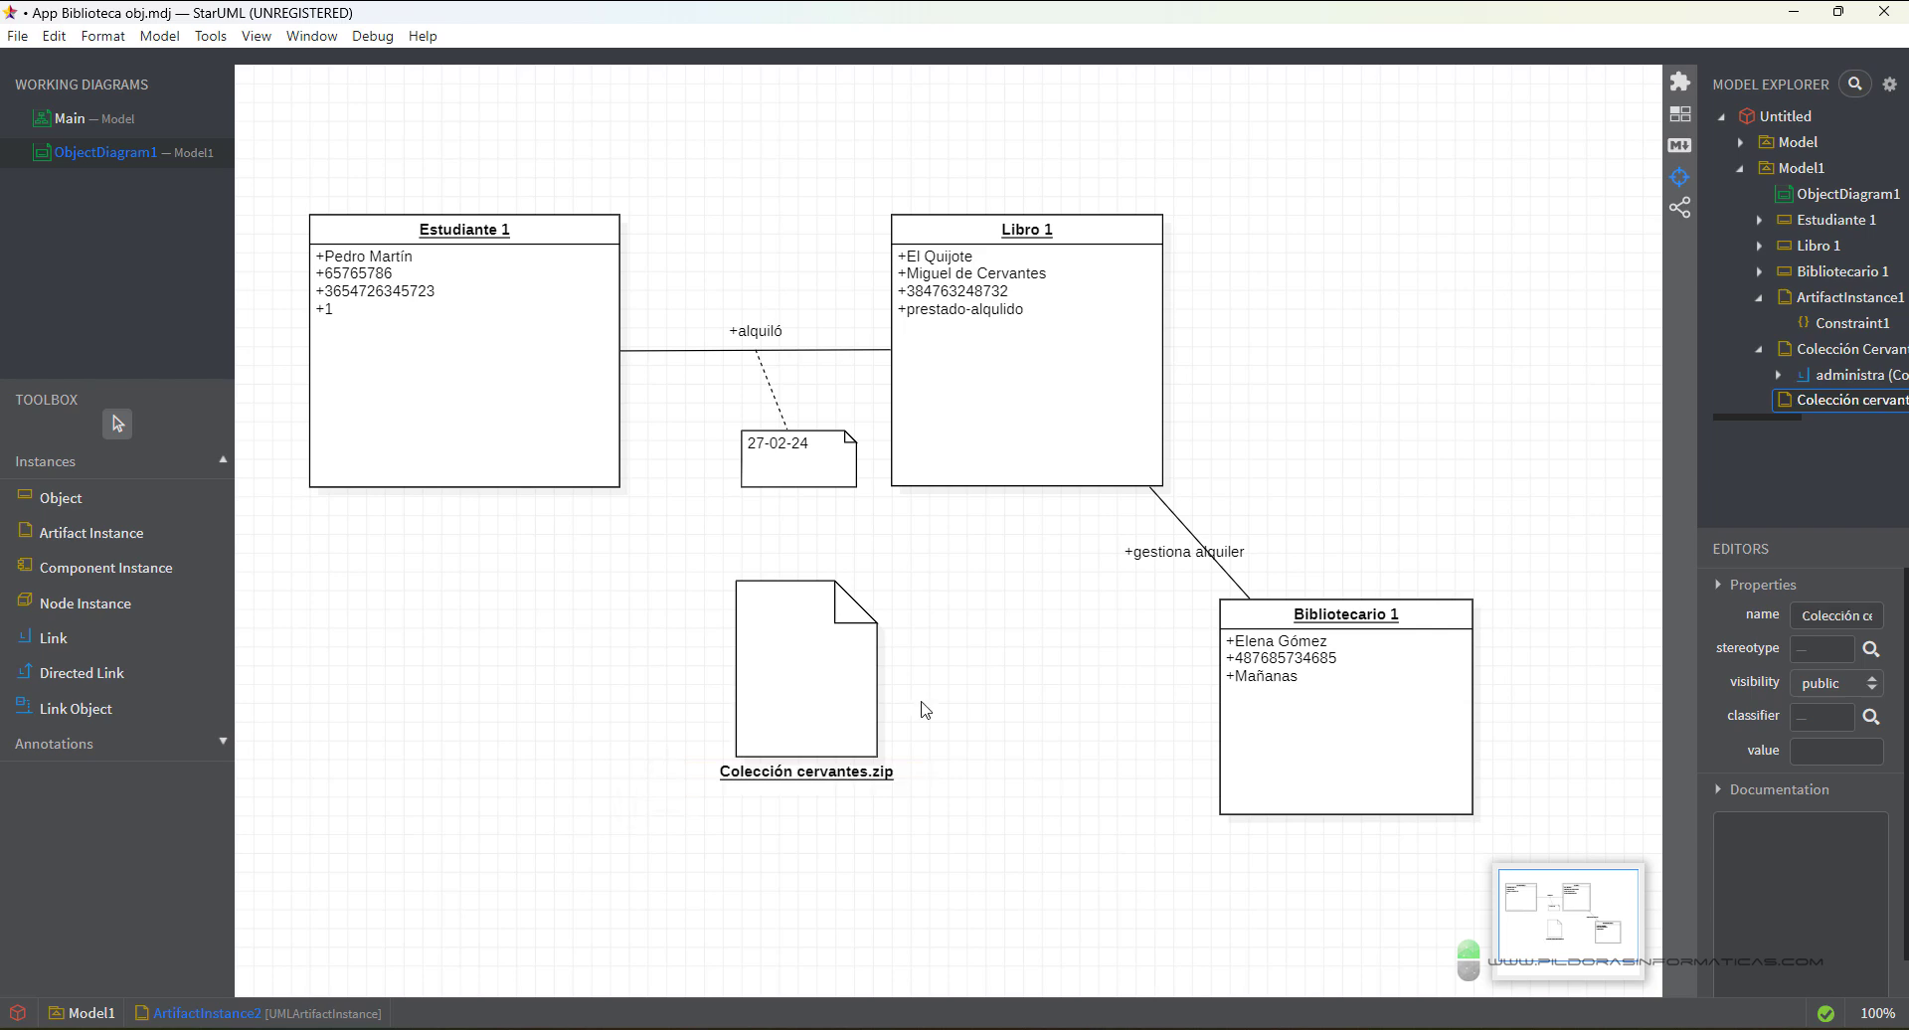
click(814, 686)
drag(813, 686, 804, 714)
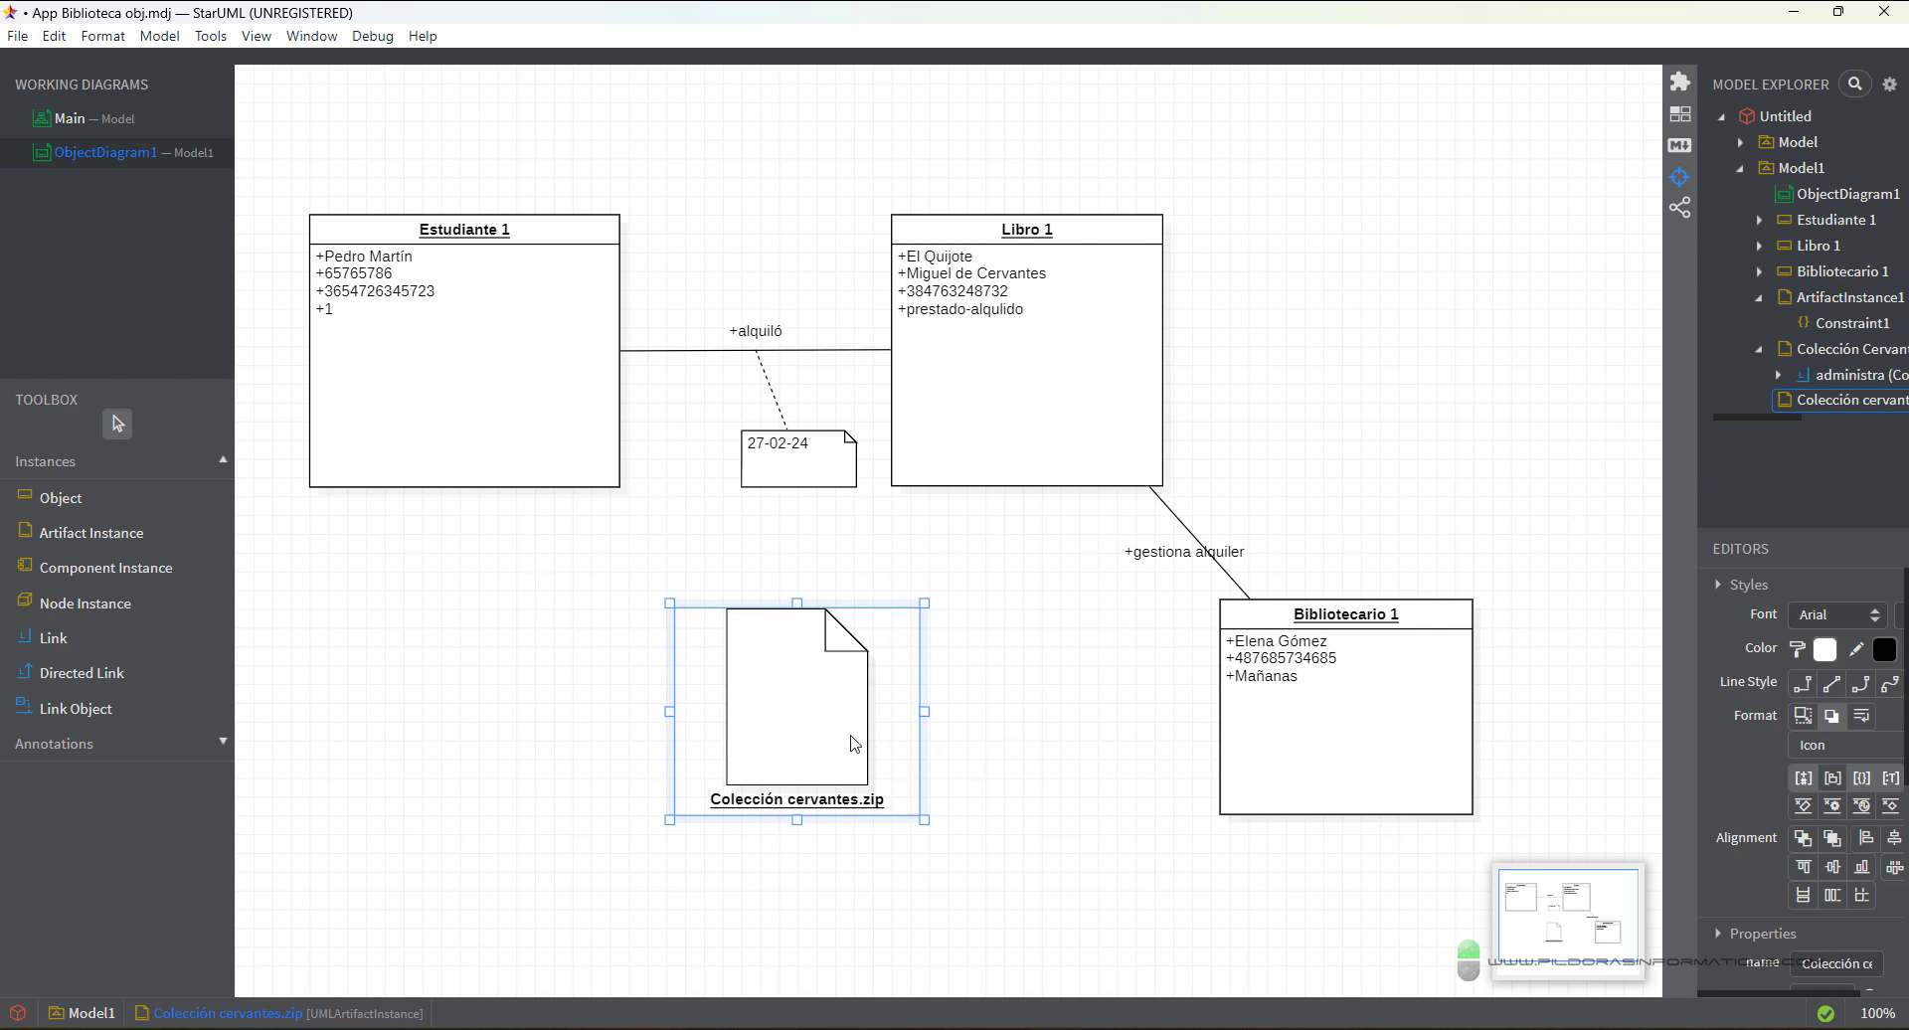
drag(873, 818, 858, 902)
drag(882, 282, 607, 678)
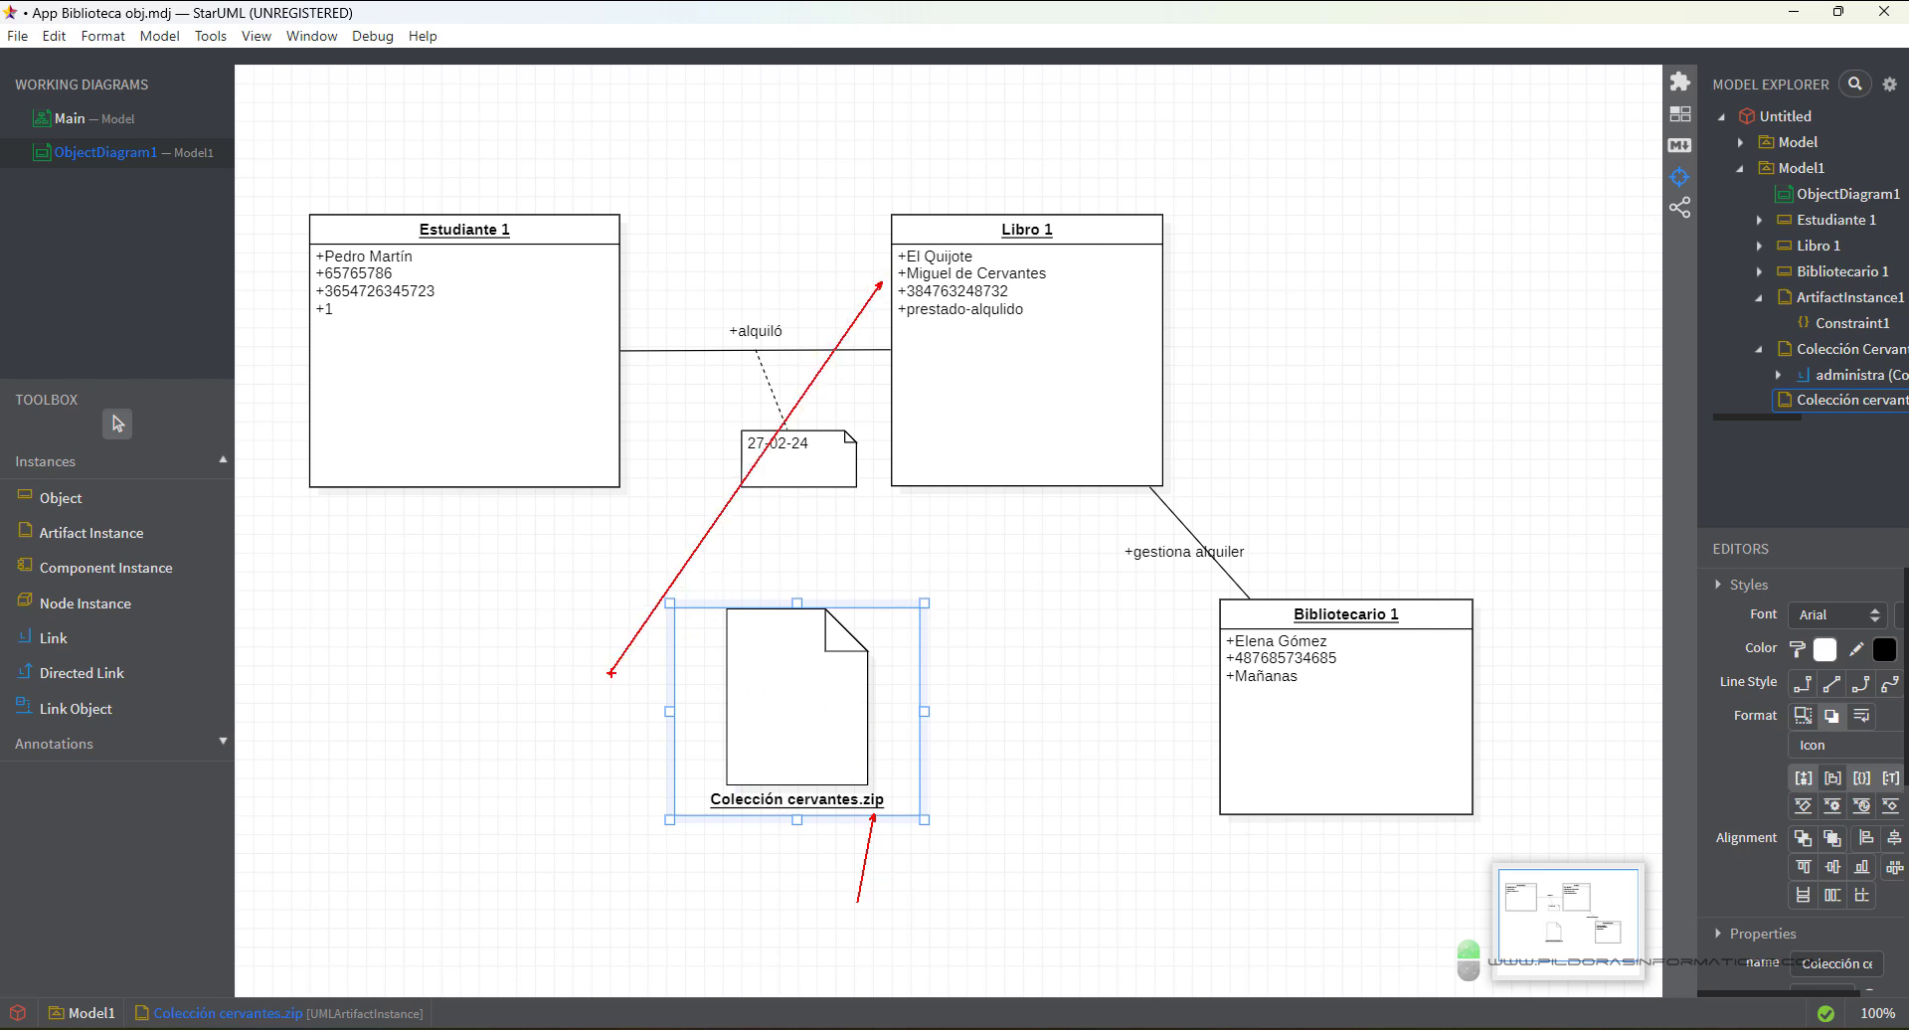
key(Escape)
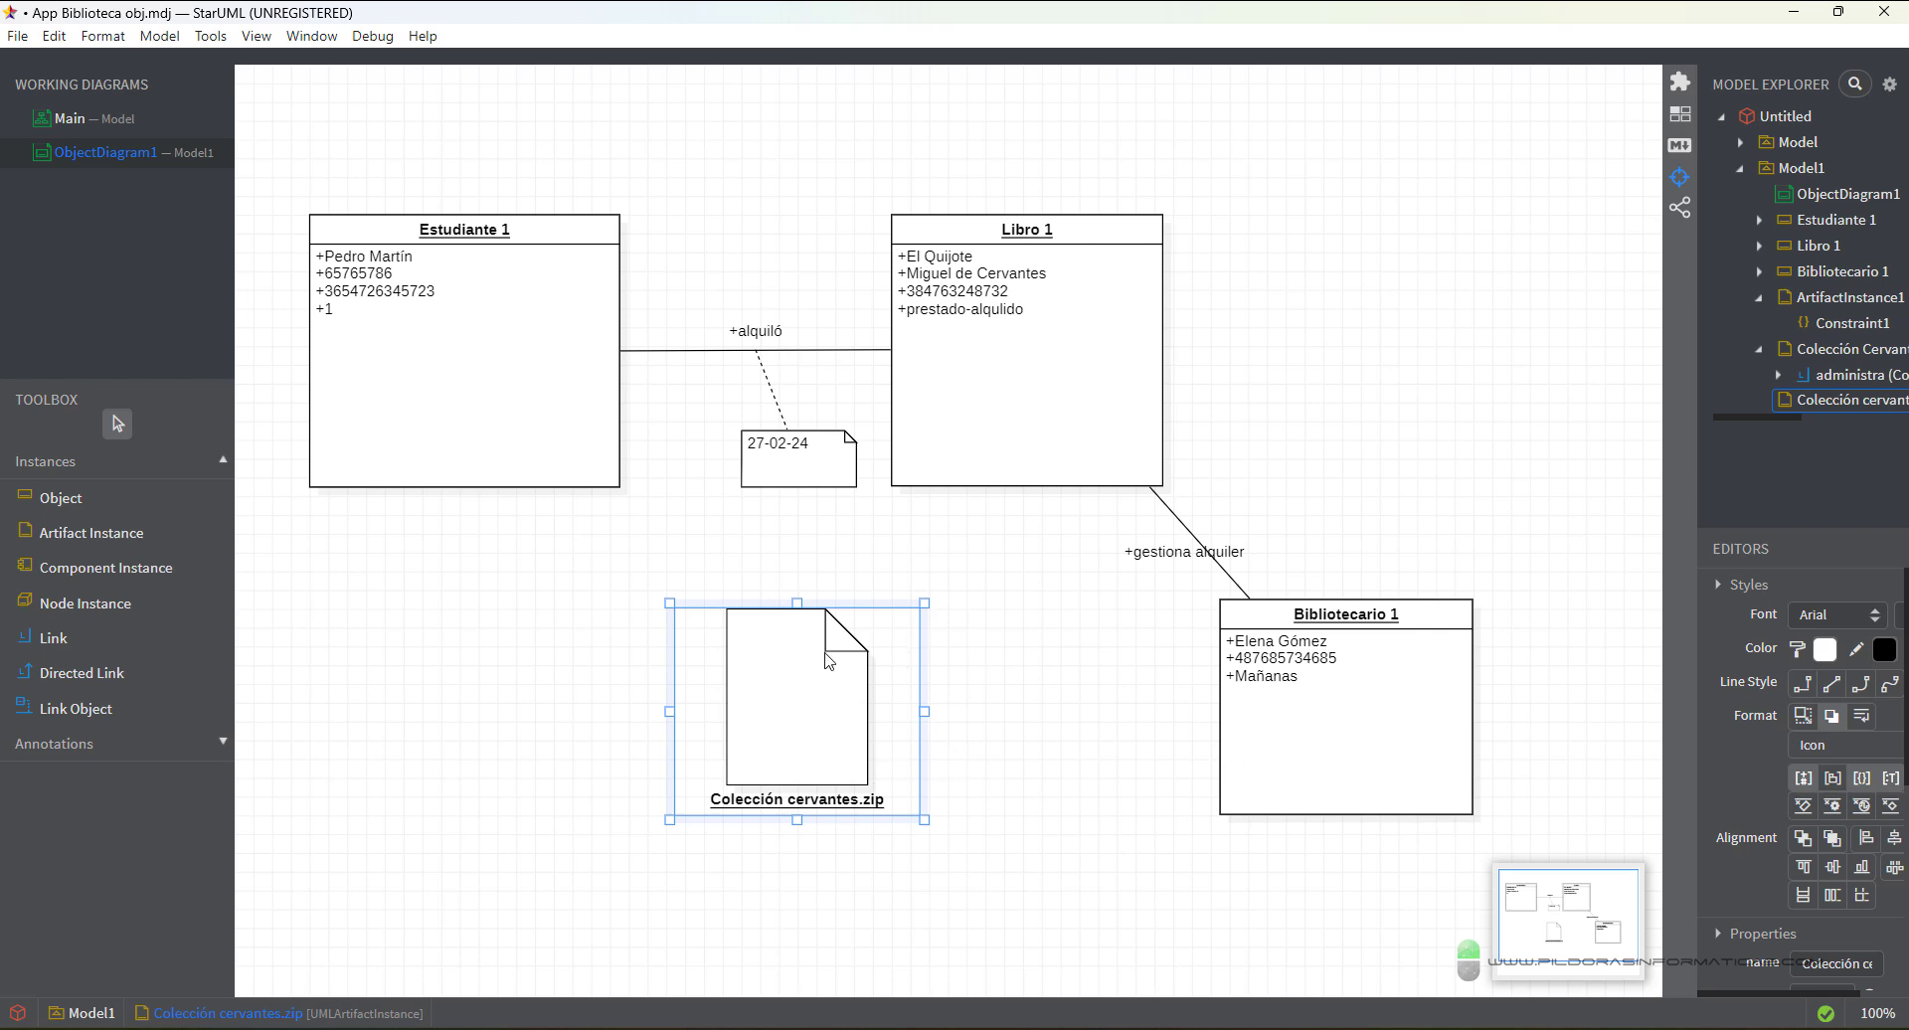
Link the Colección cervantes.zip artifact to Bibliotecario 1 and name the link "gestiona"
click(65, 647)
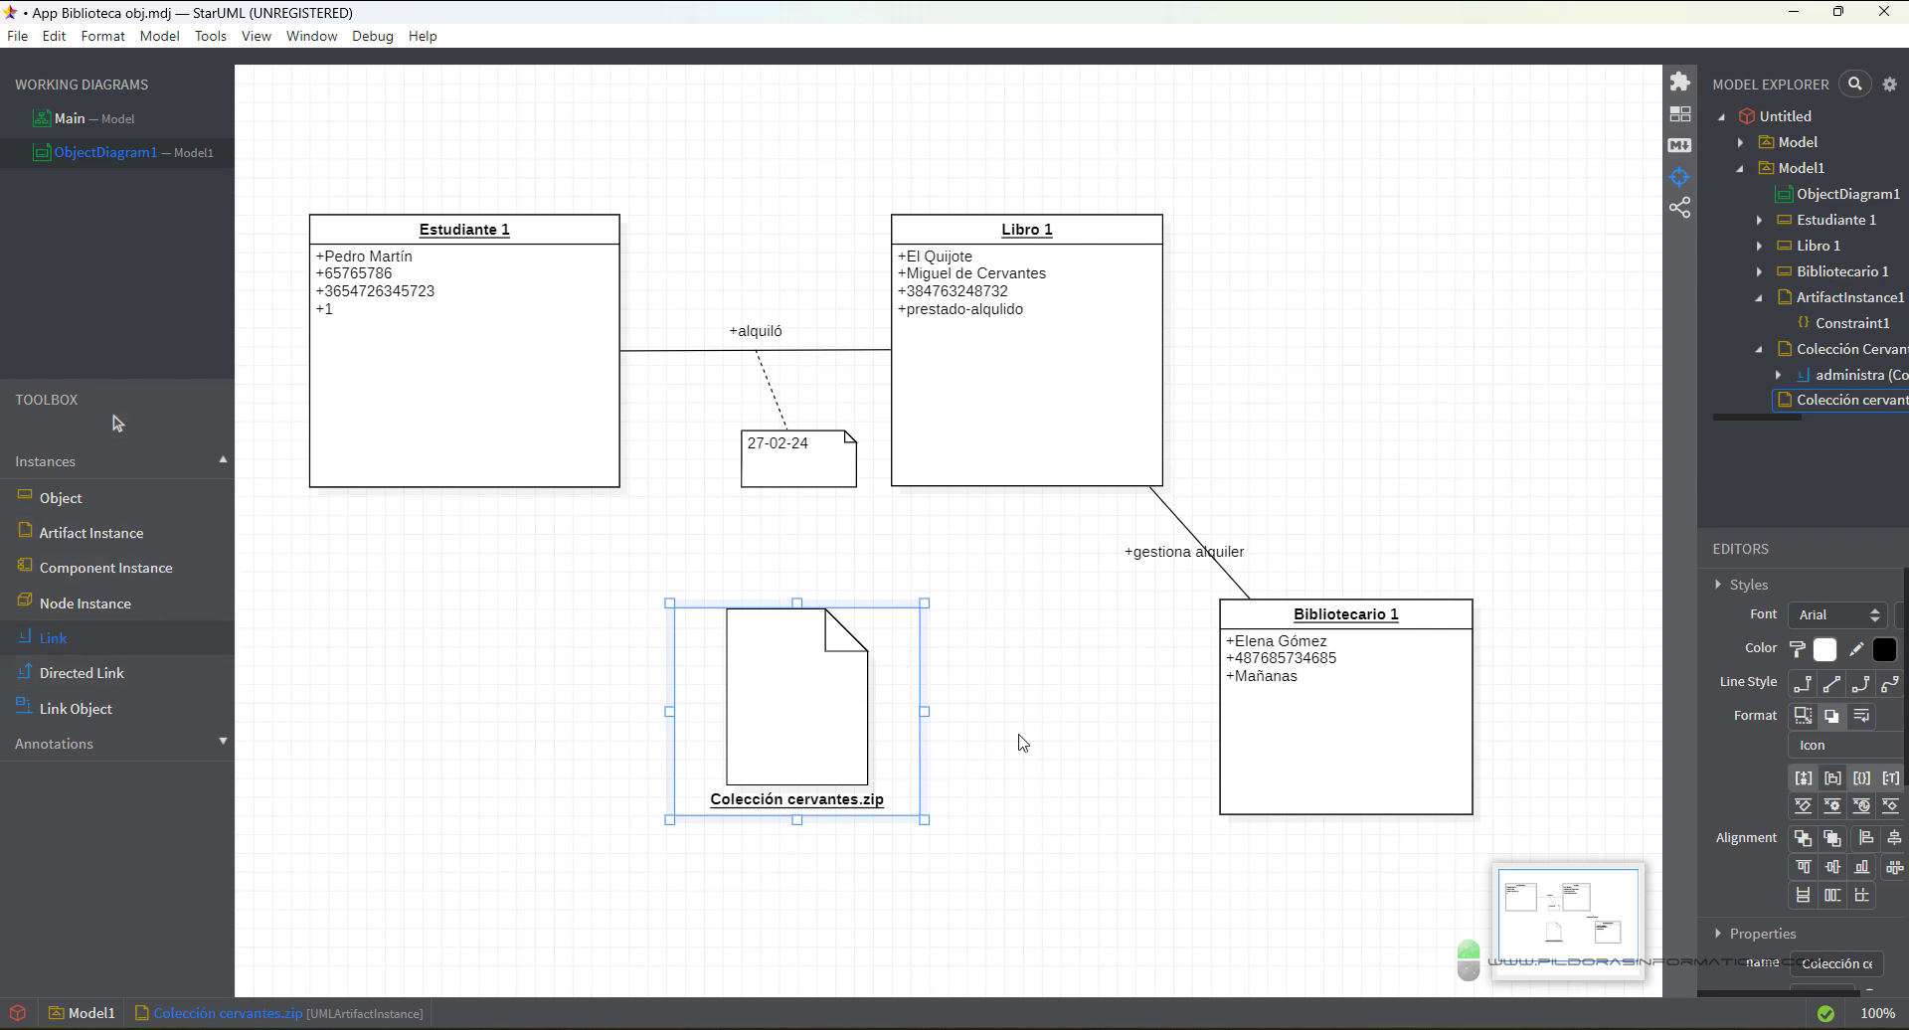
drag(838, 699, 1350, 741)
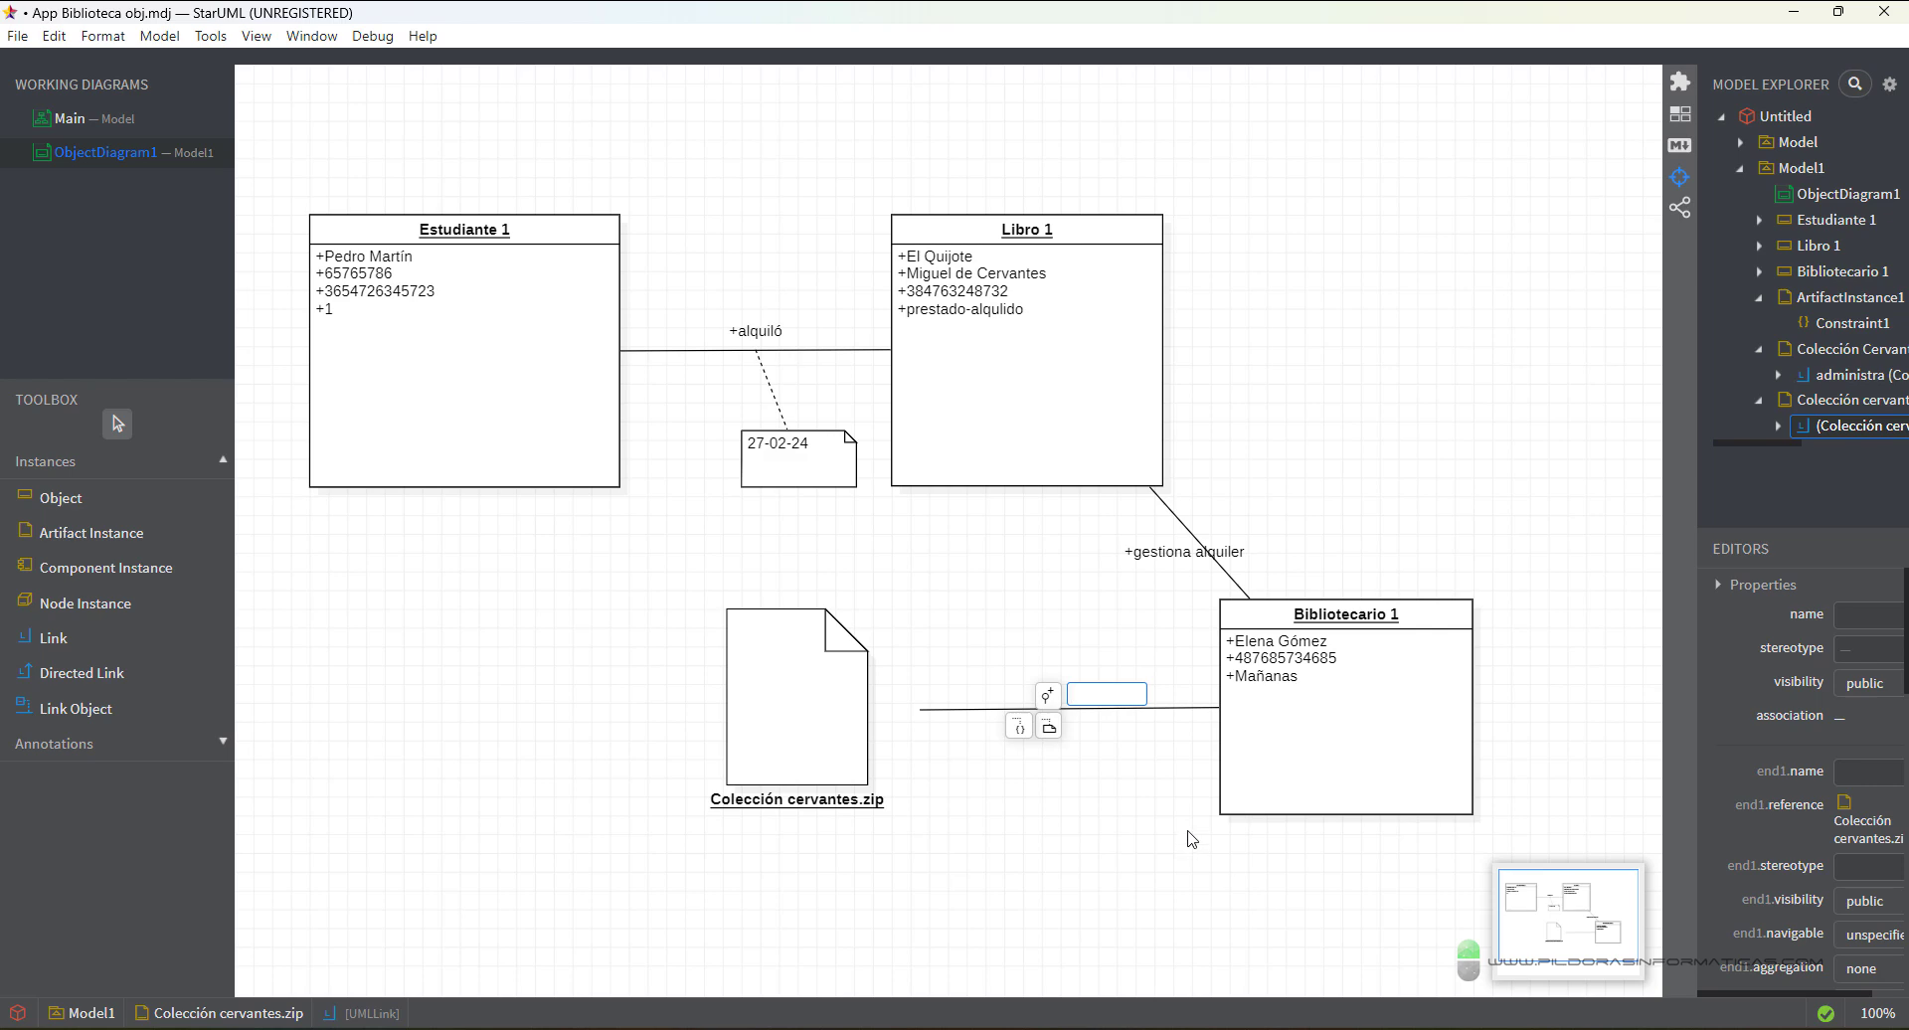
text(gestiona)
key(Return)
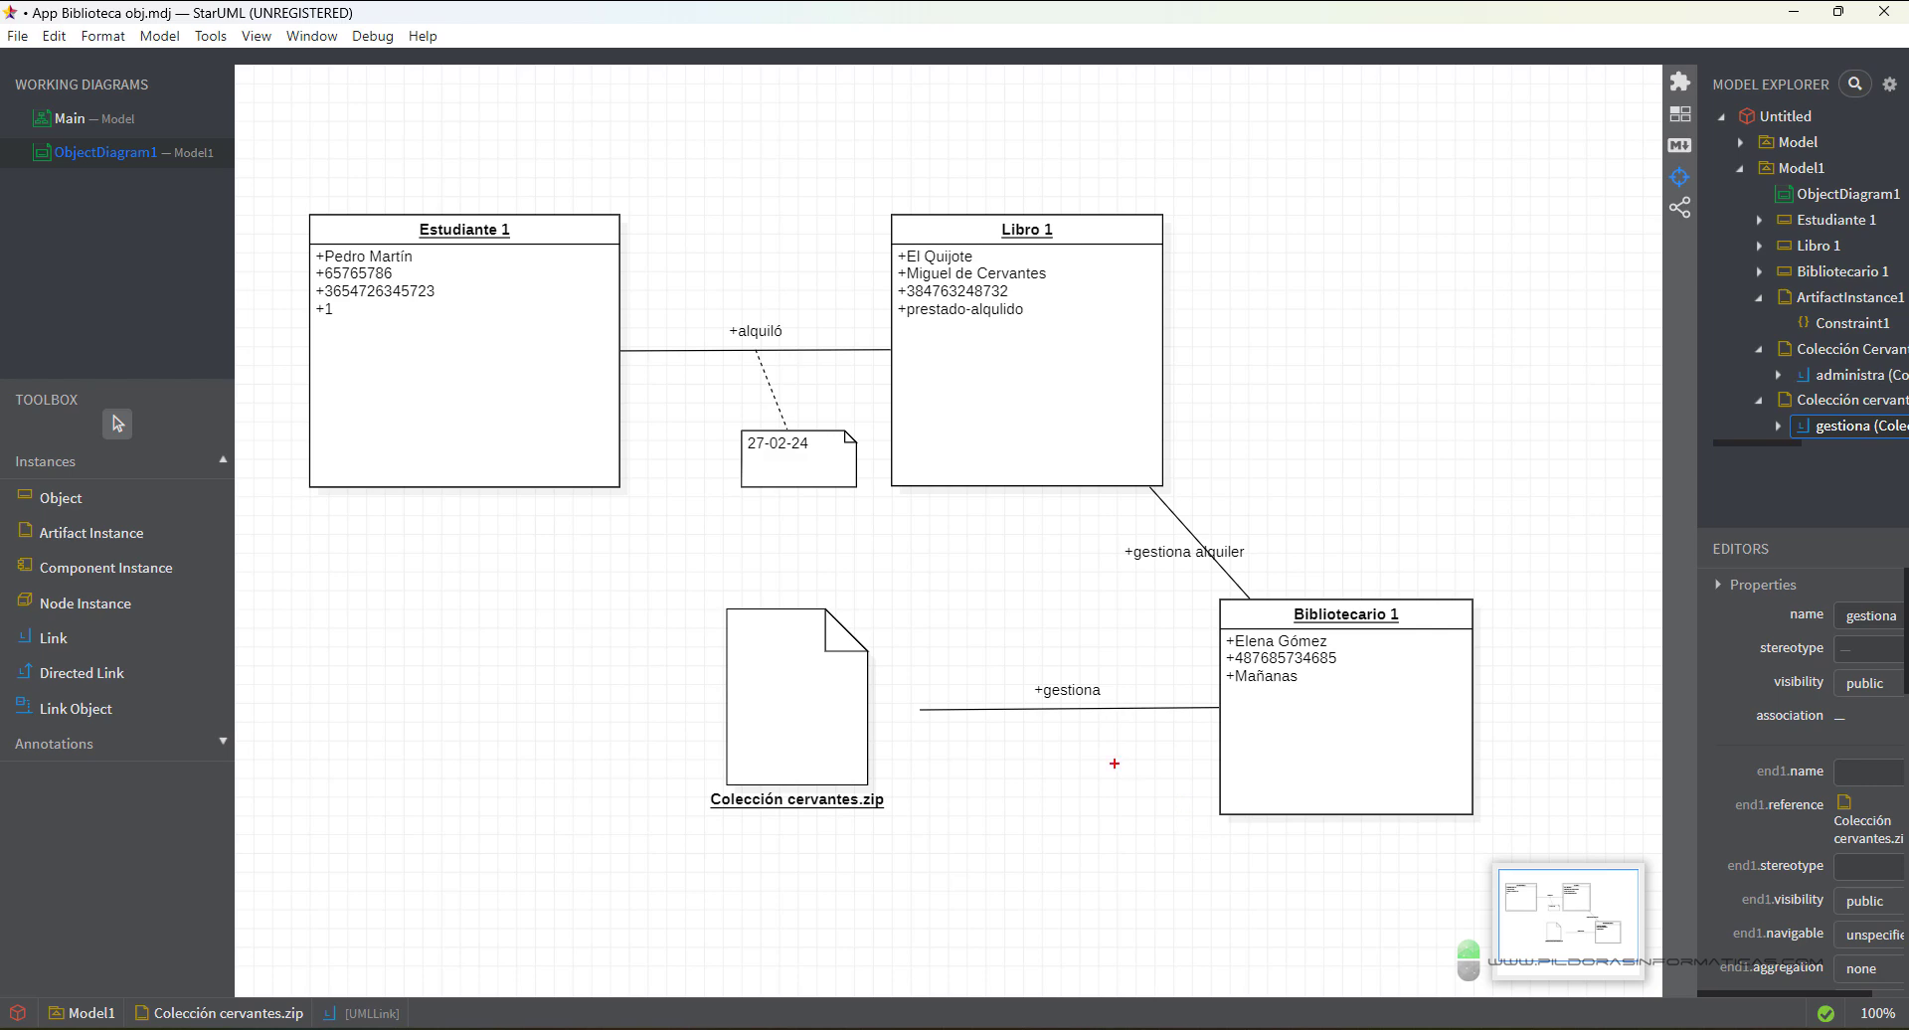
drag(1023, 673, 1118, 702)
drag(1298, 696, 1220, 814)
drag(800, 763, 939, 852)
key(Escape)
Attach a note reading "Toda la colección de libros de Cervantes" to the Colección cervantes.zip artifact, placed to the artifact's left
click(754, 804)
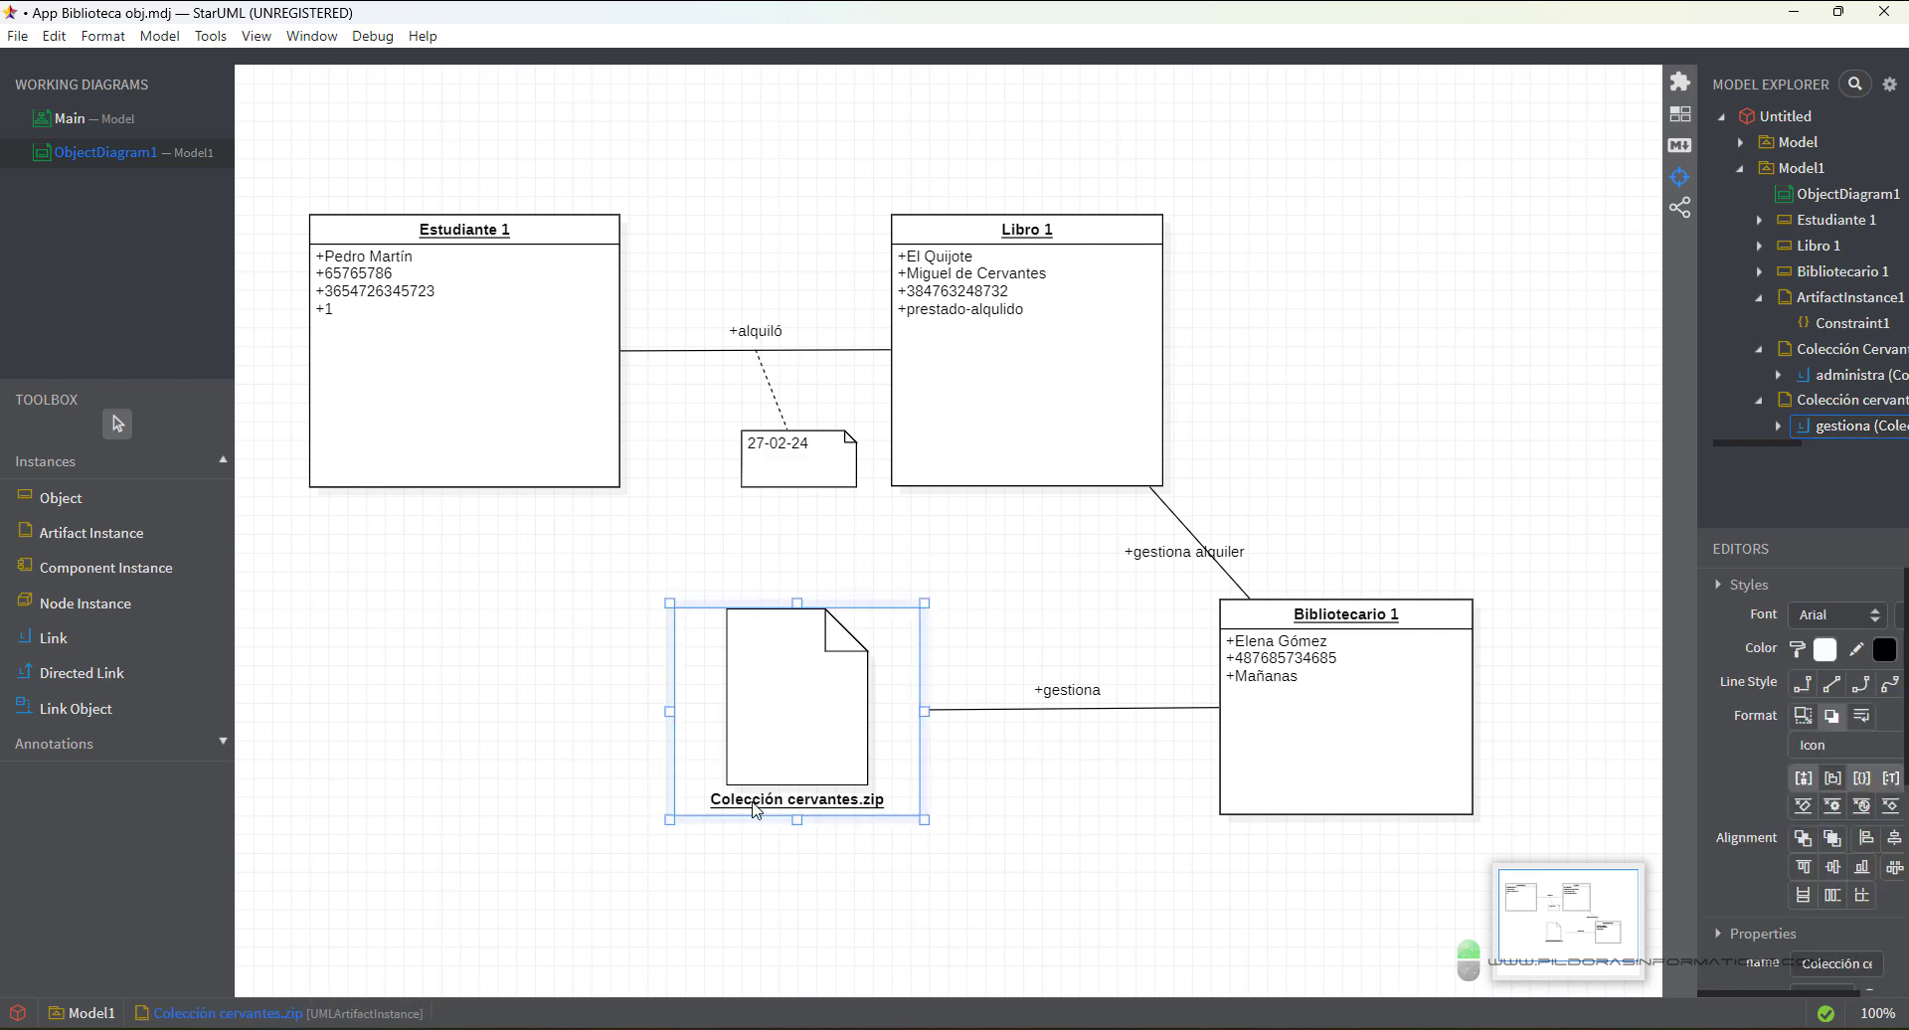
double_click(754, 804)
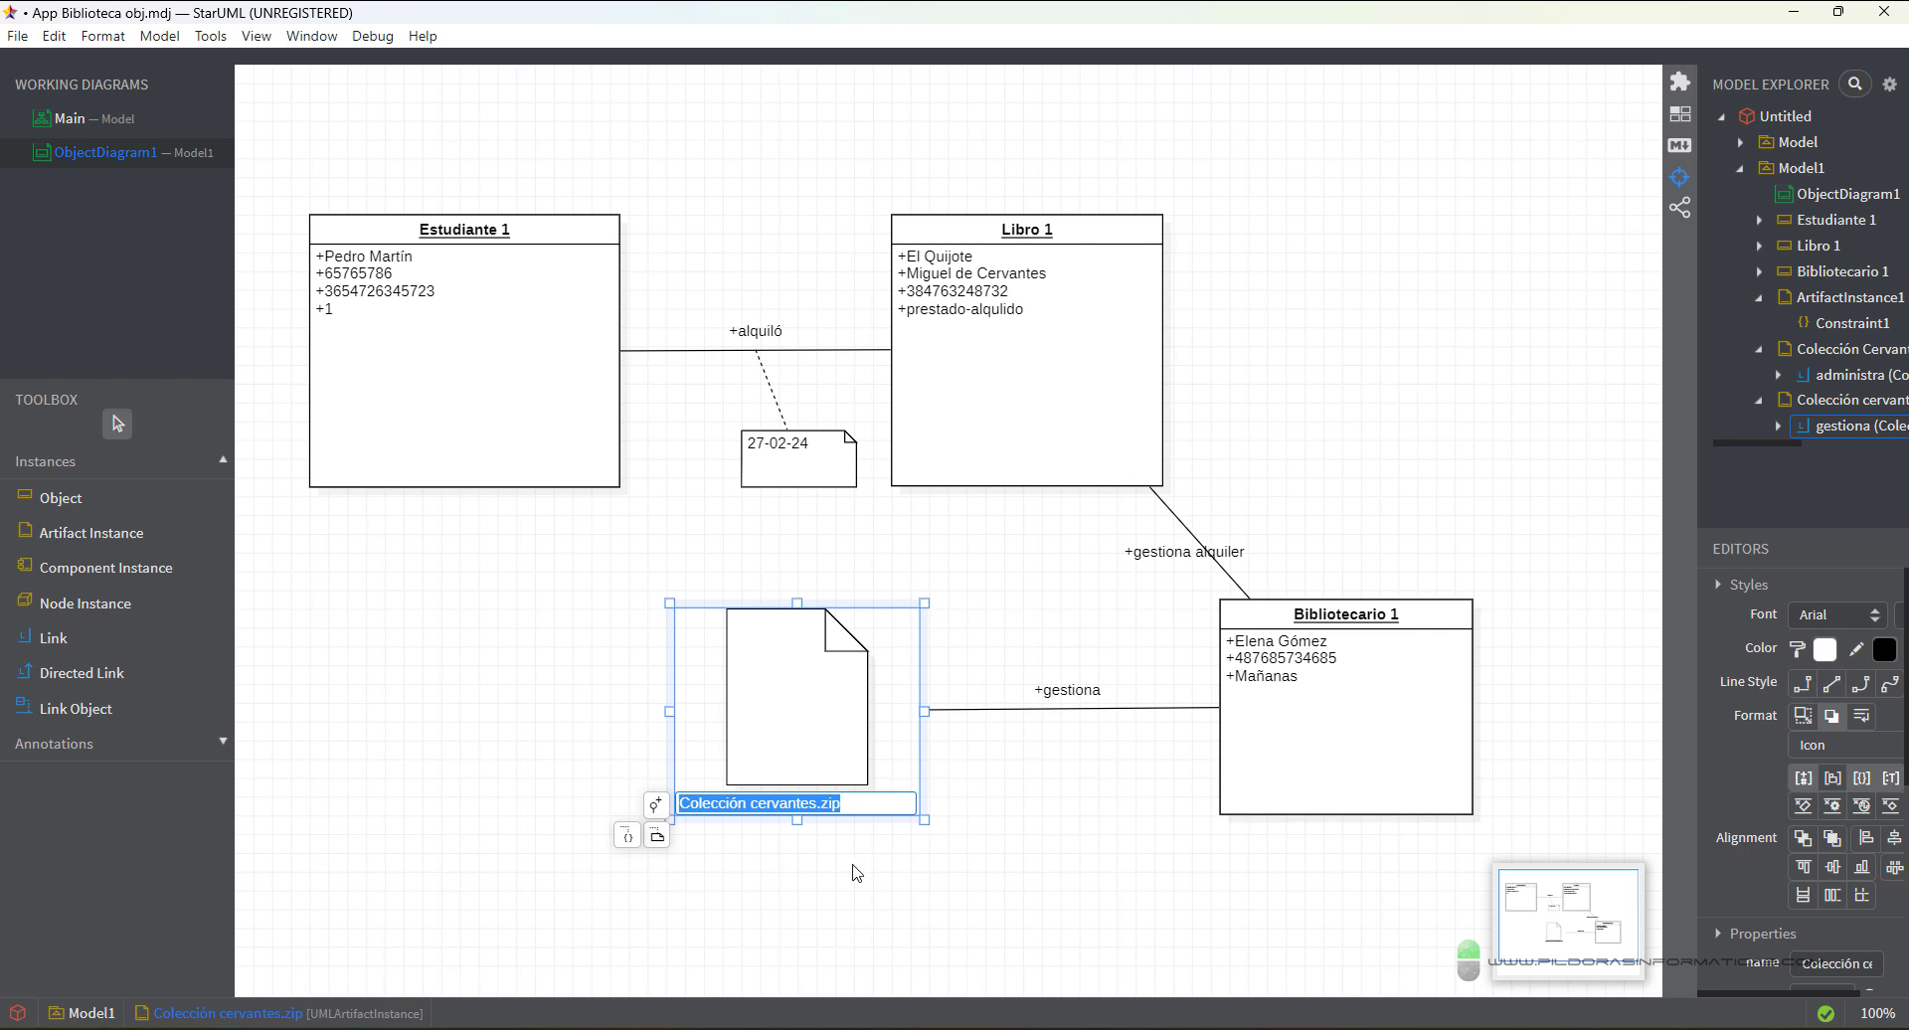
click(657, 840)
drag(1049, 637, 573, 627)
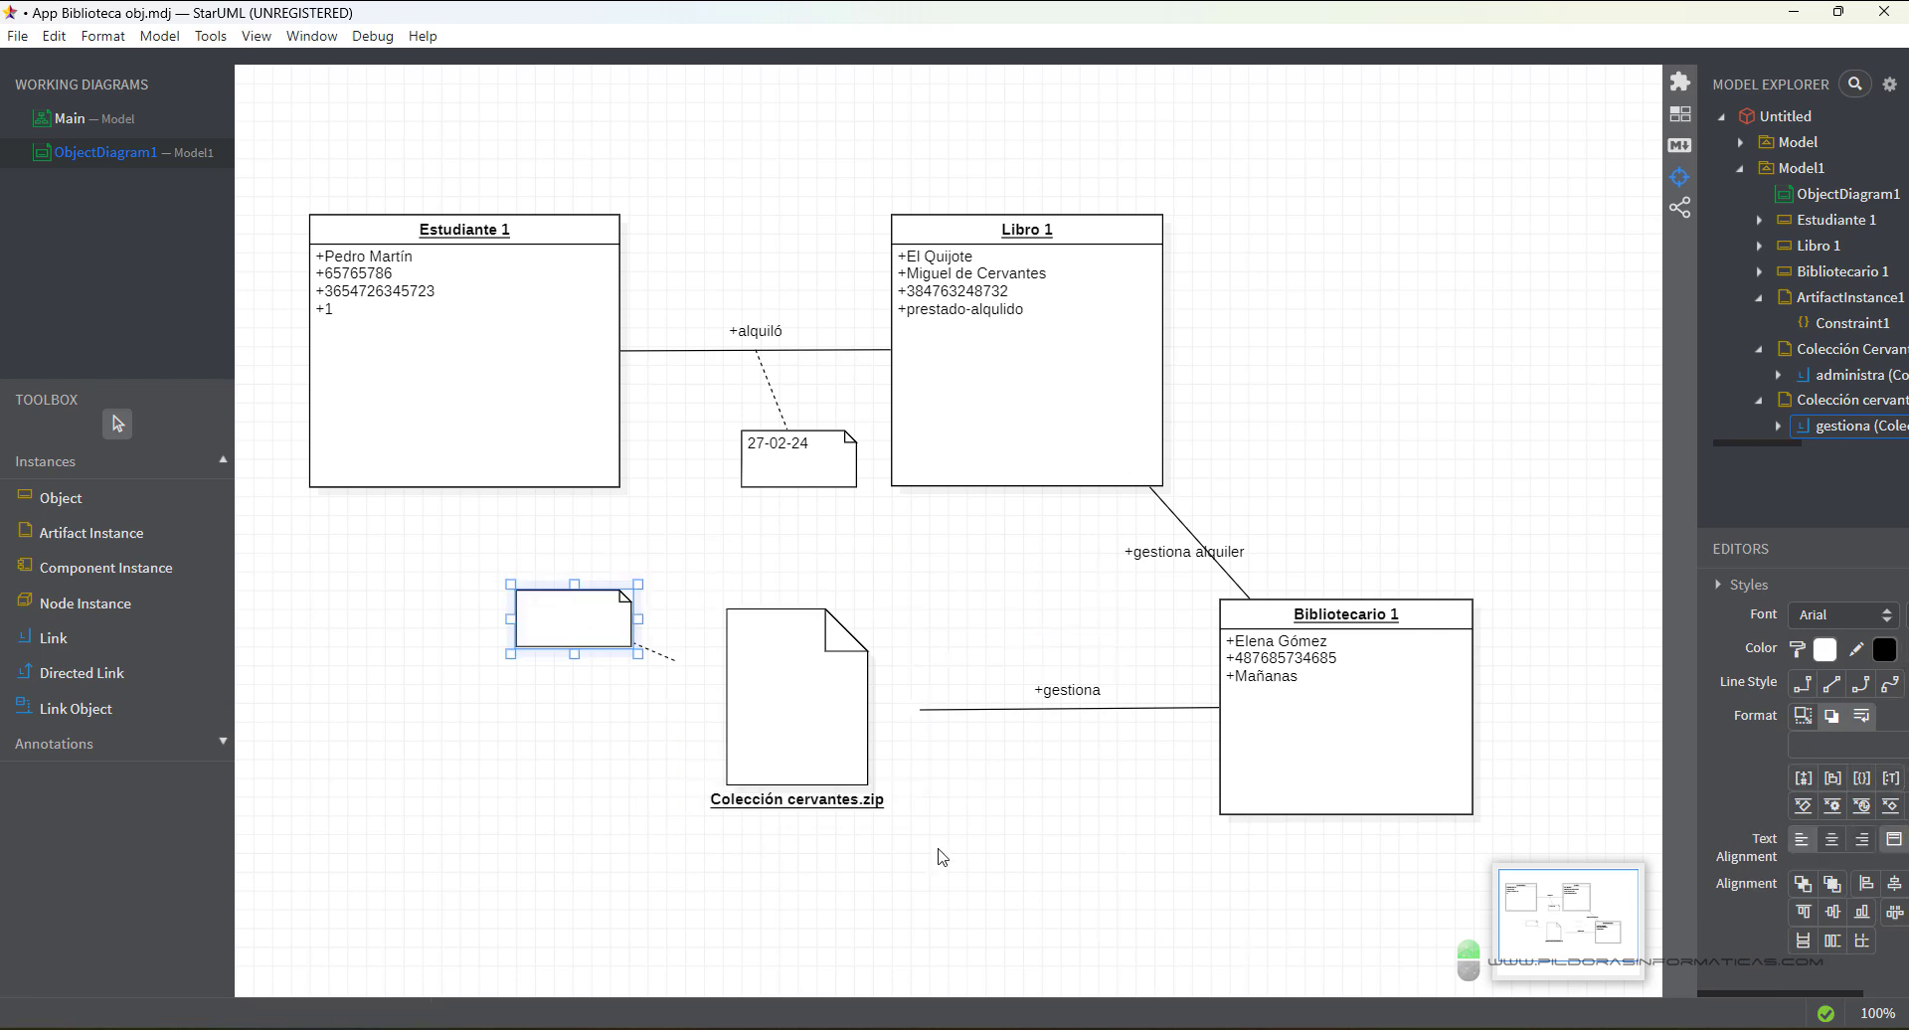
double_click(580, 642)
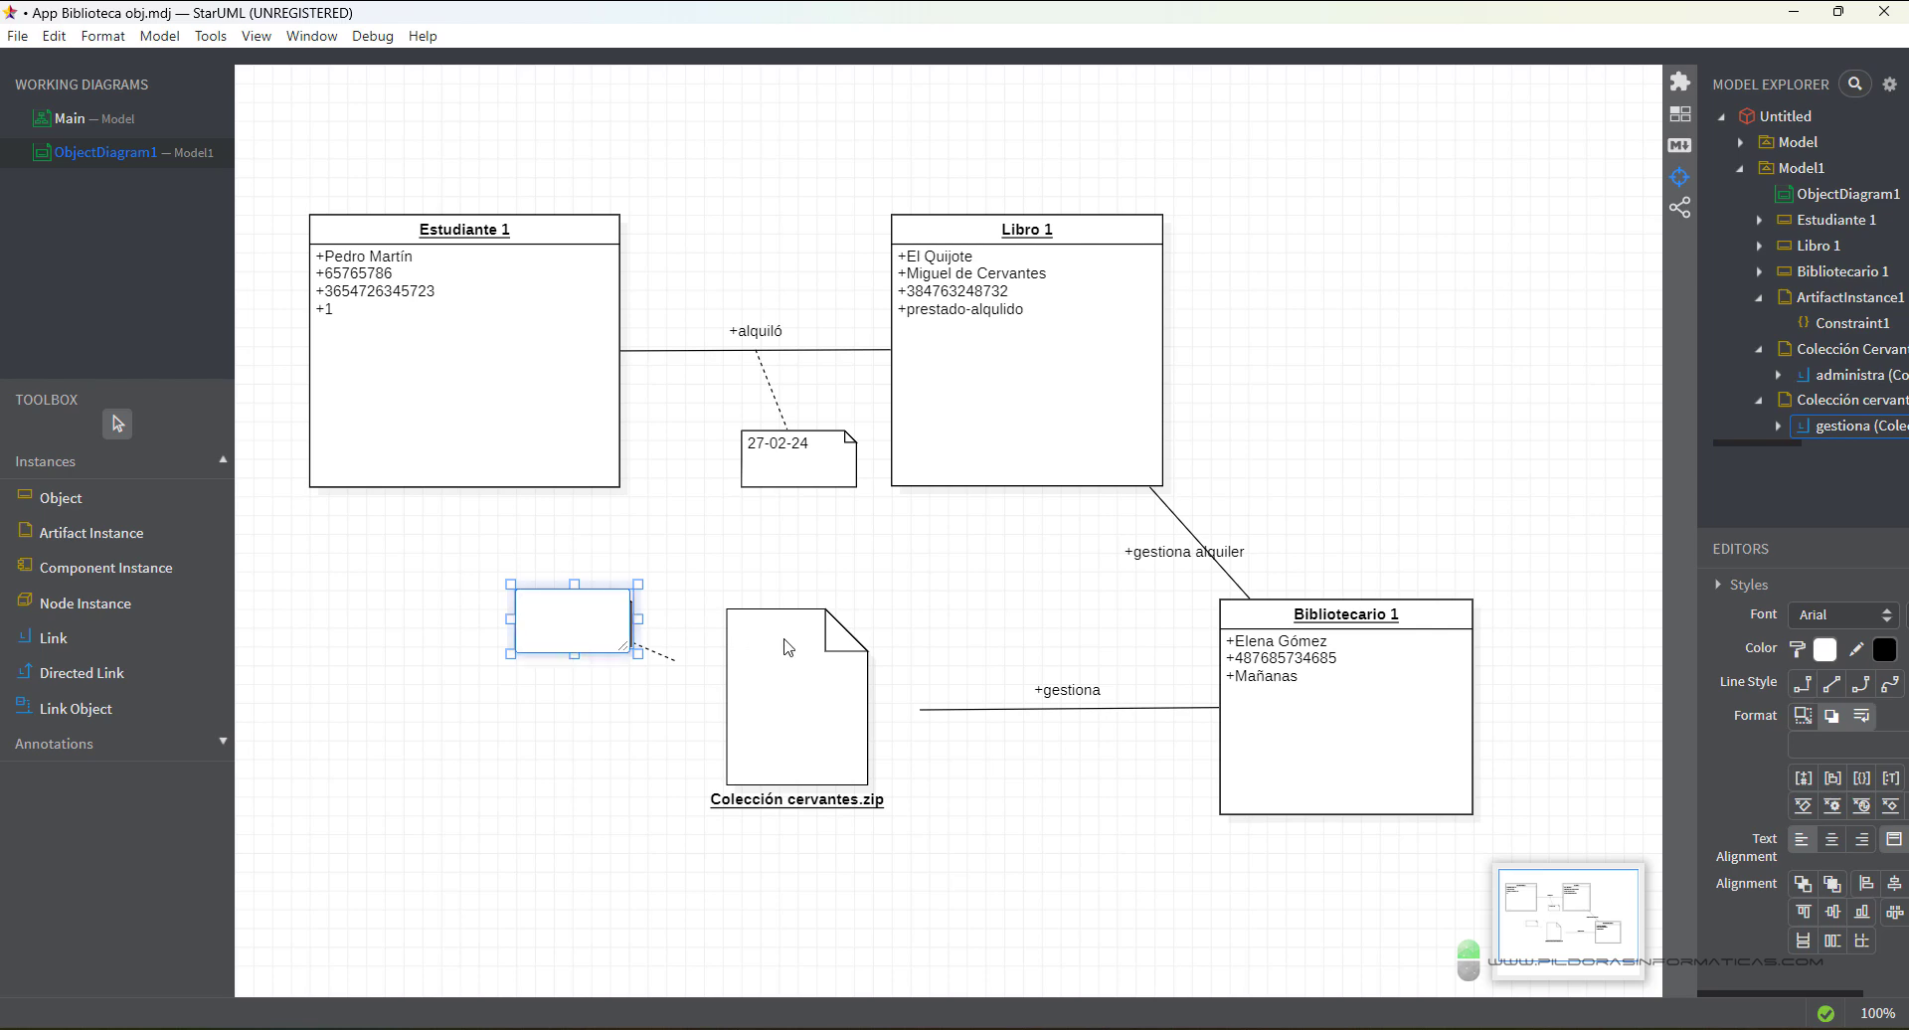
text(Toda la colección de libros de Cer)
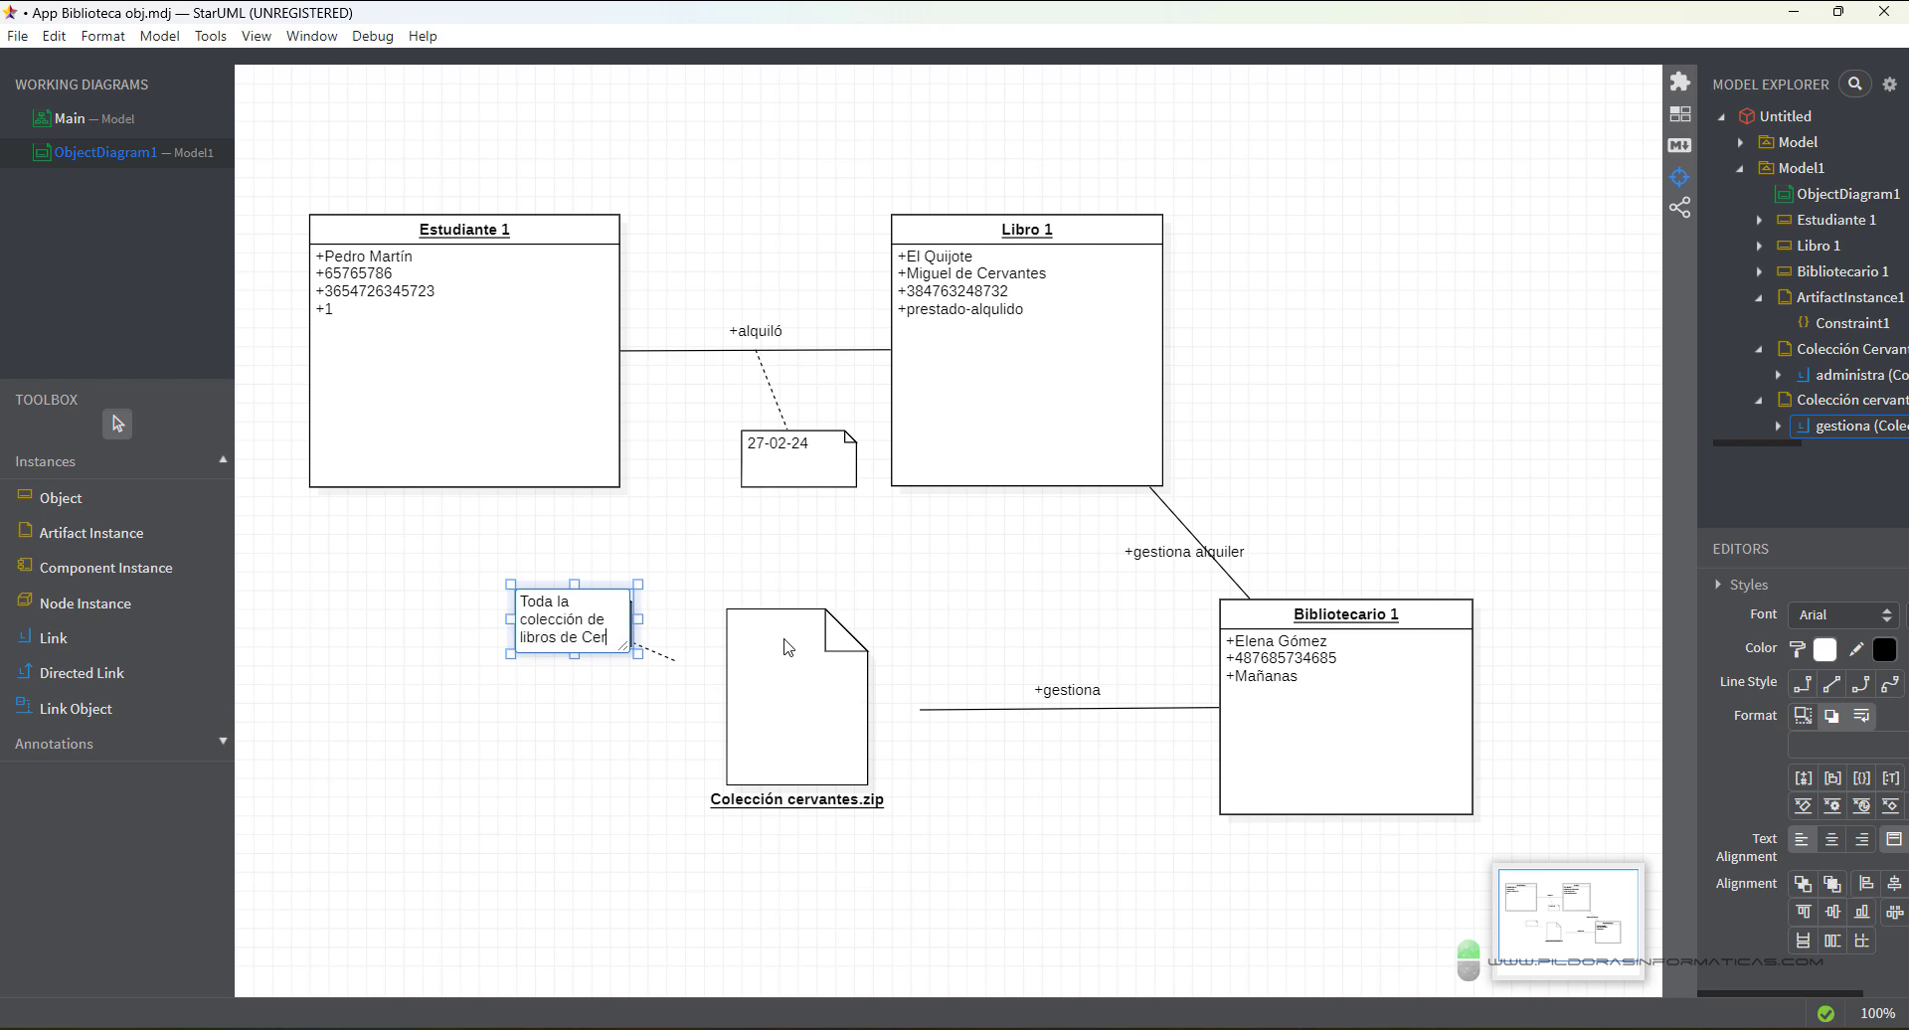
text(vantes)
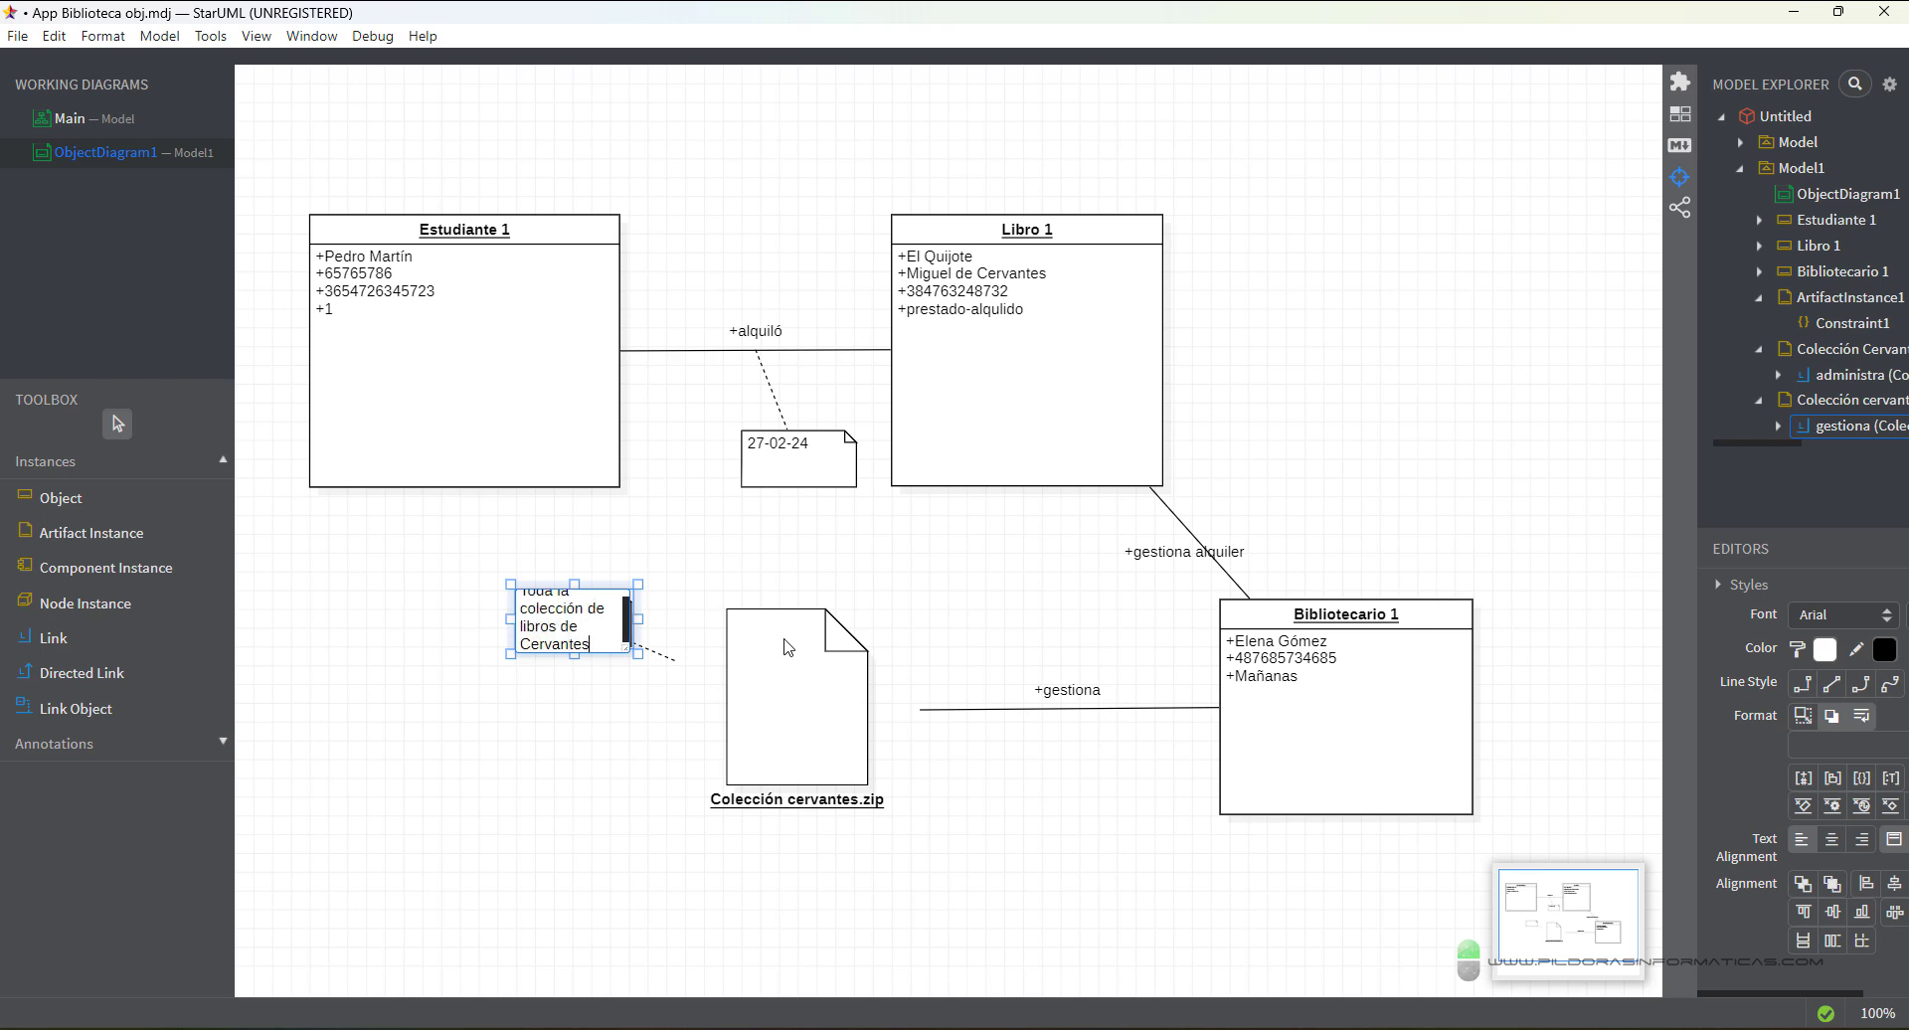
click(786, 771)
click(990, 827)
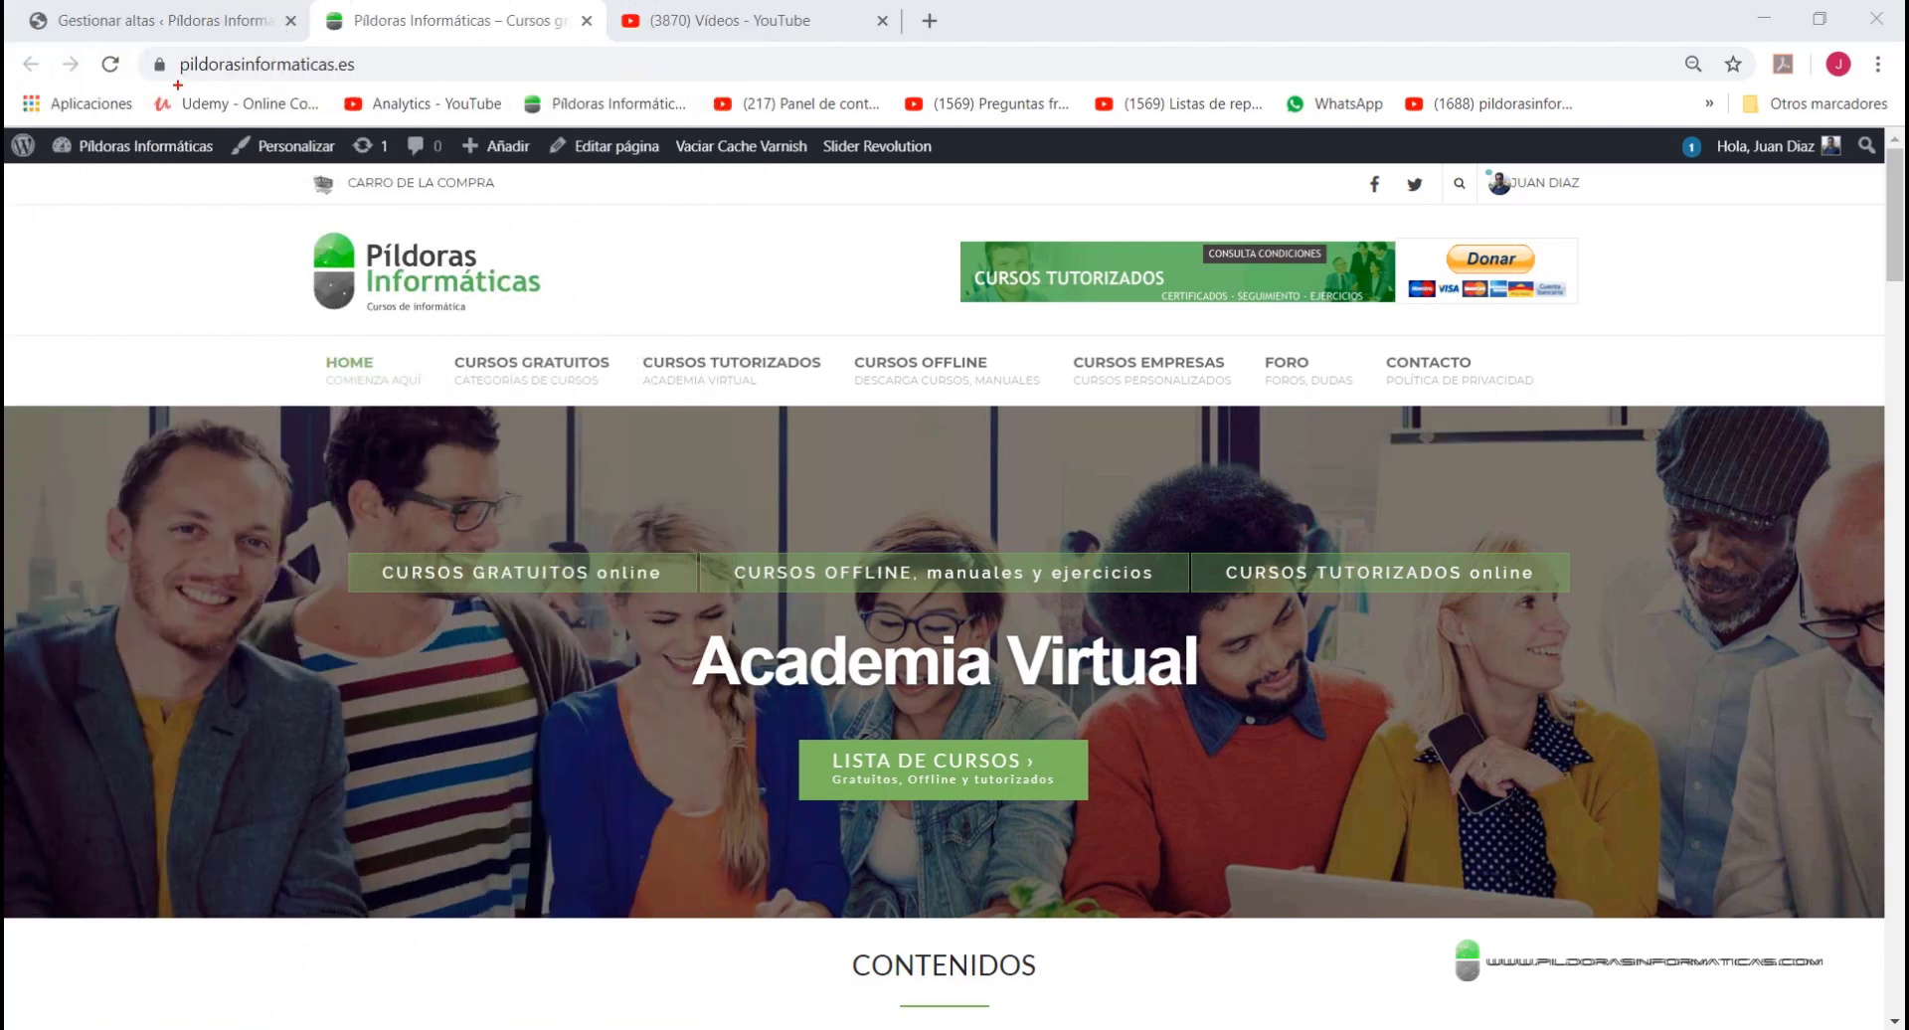
drag(169, 86, 358, 86)
drag(437, 325, 634, 427)
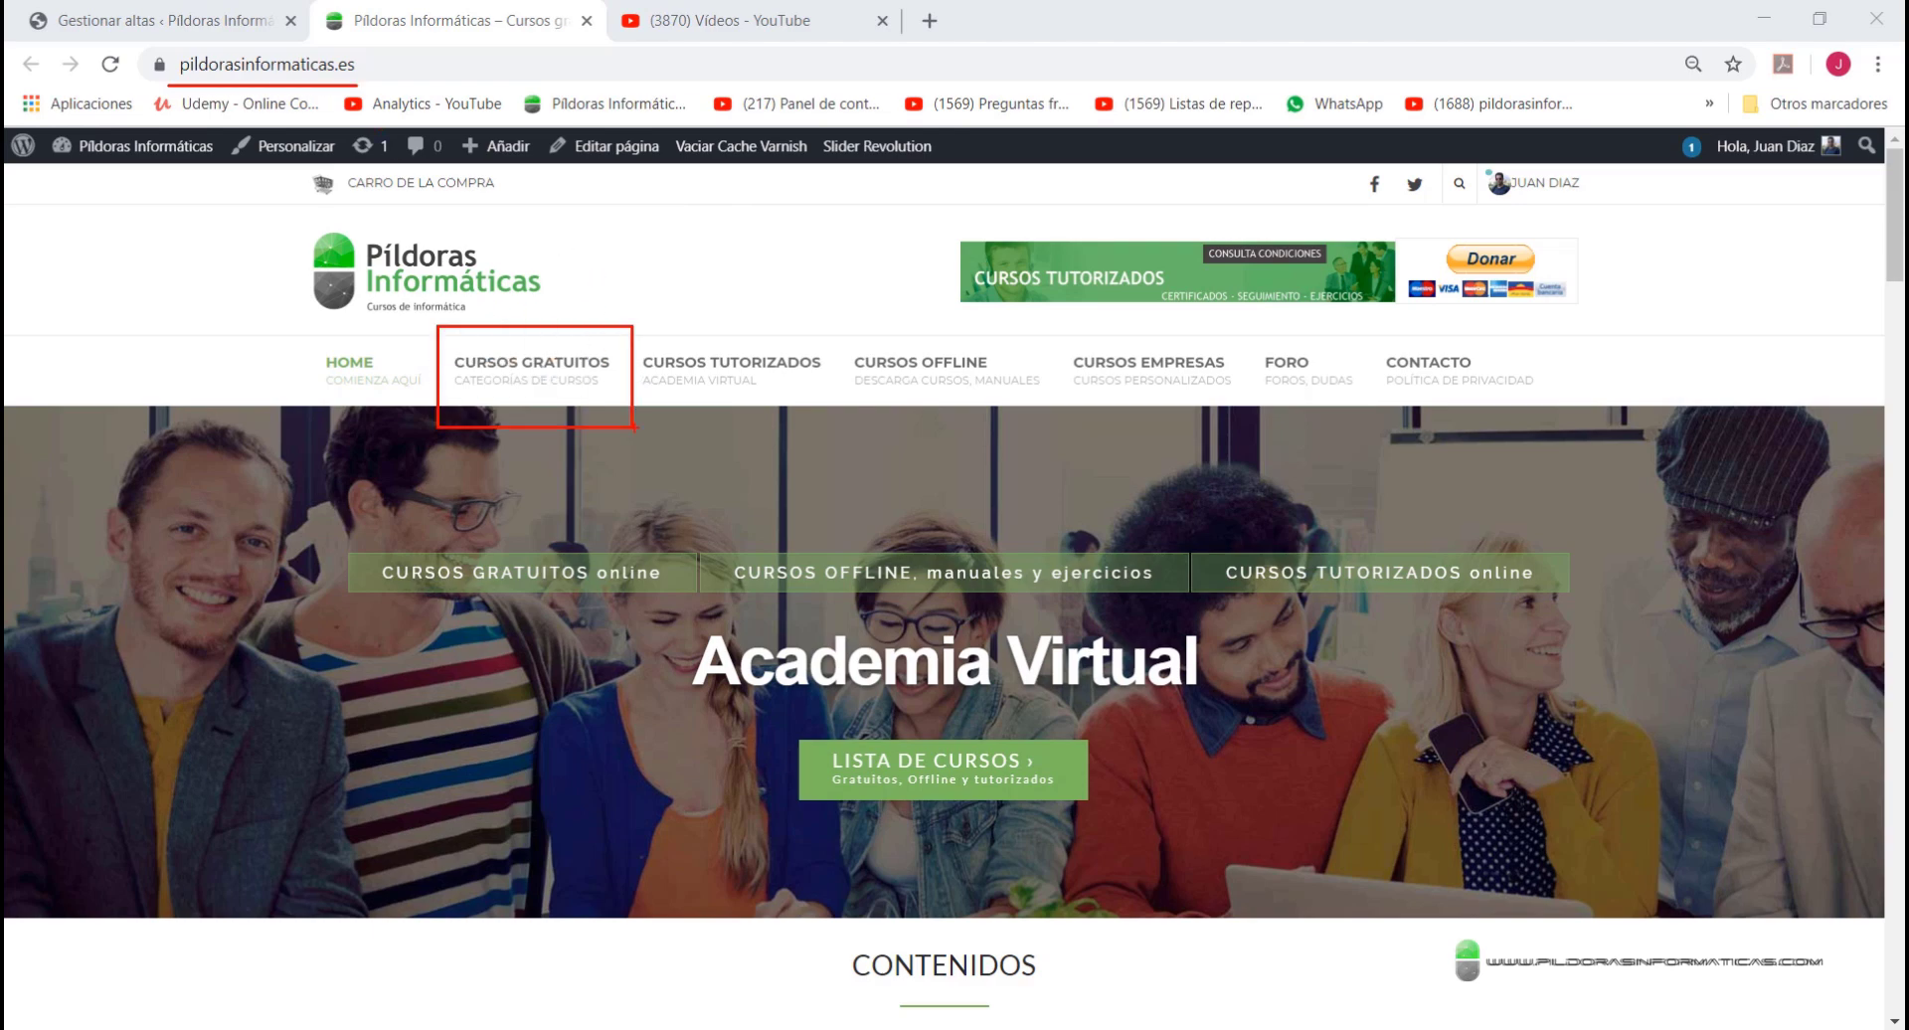
key(Escape)
mouse_move(556, 353)
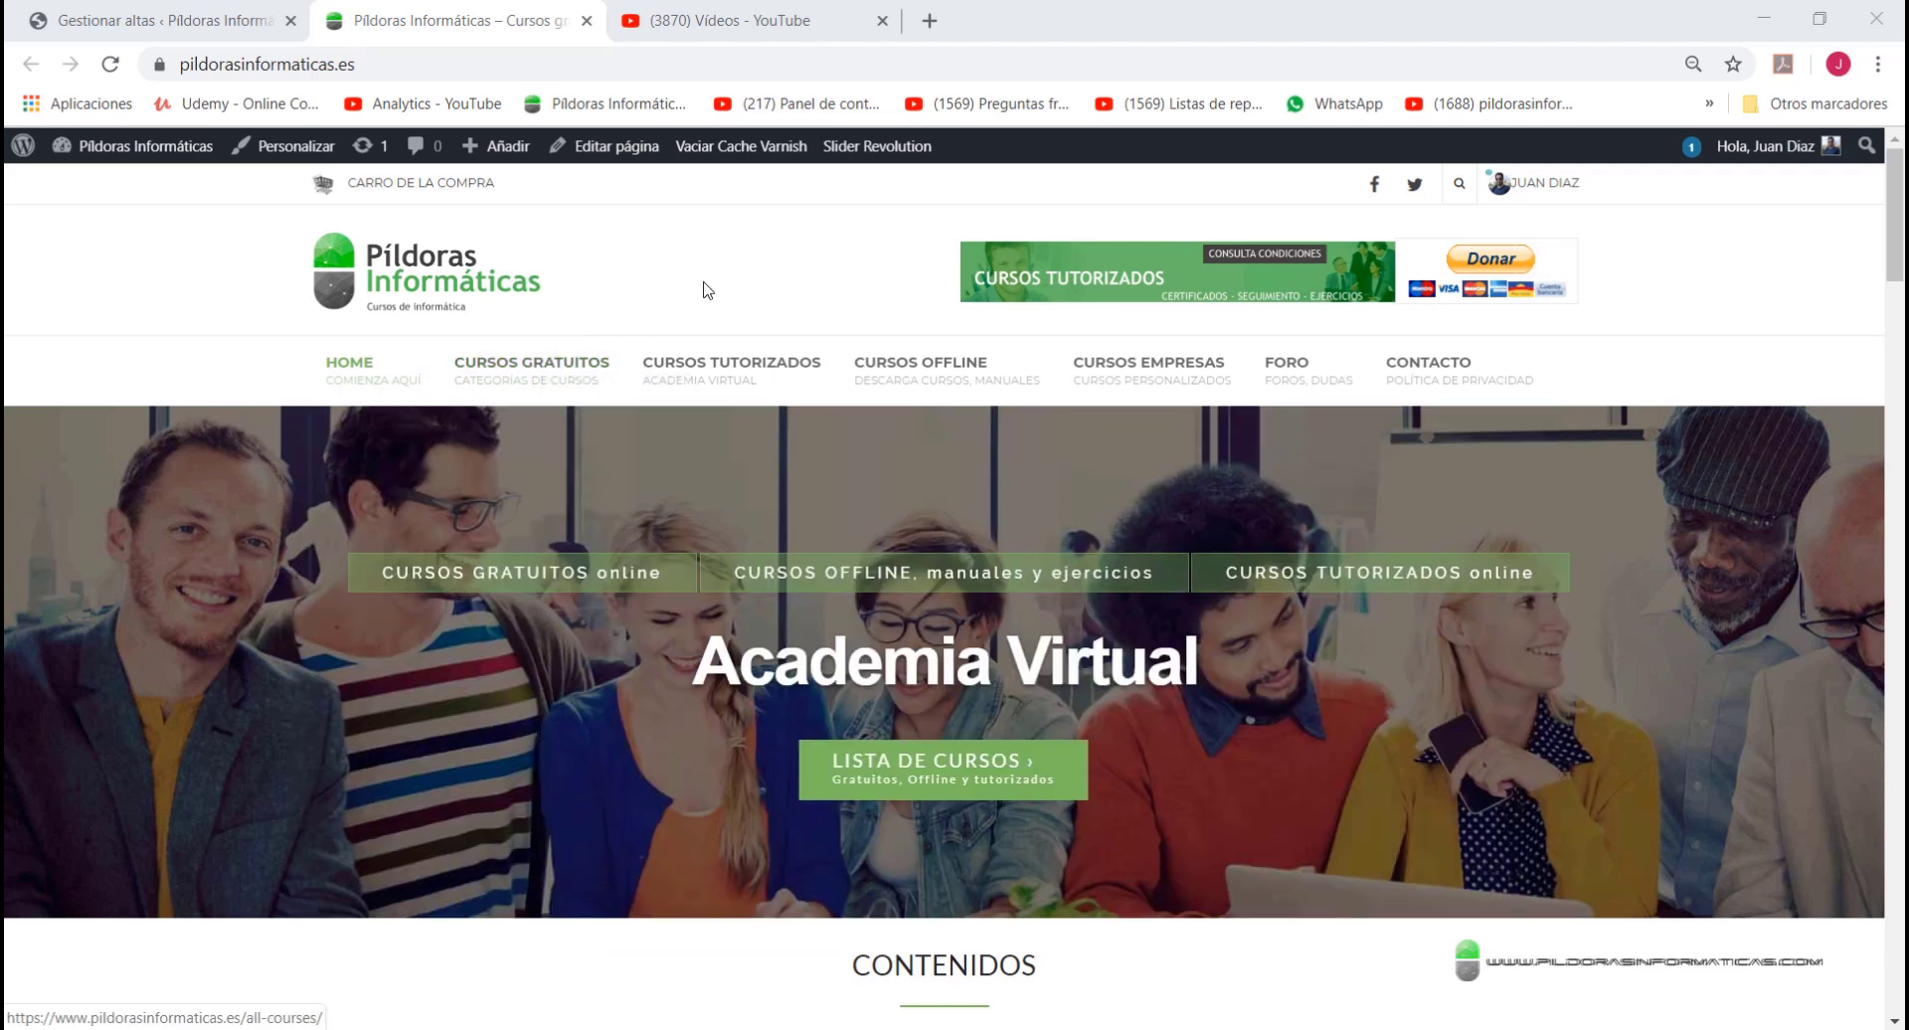
key(ctrl+2)
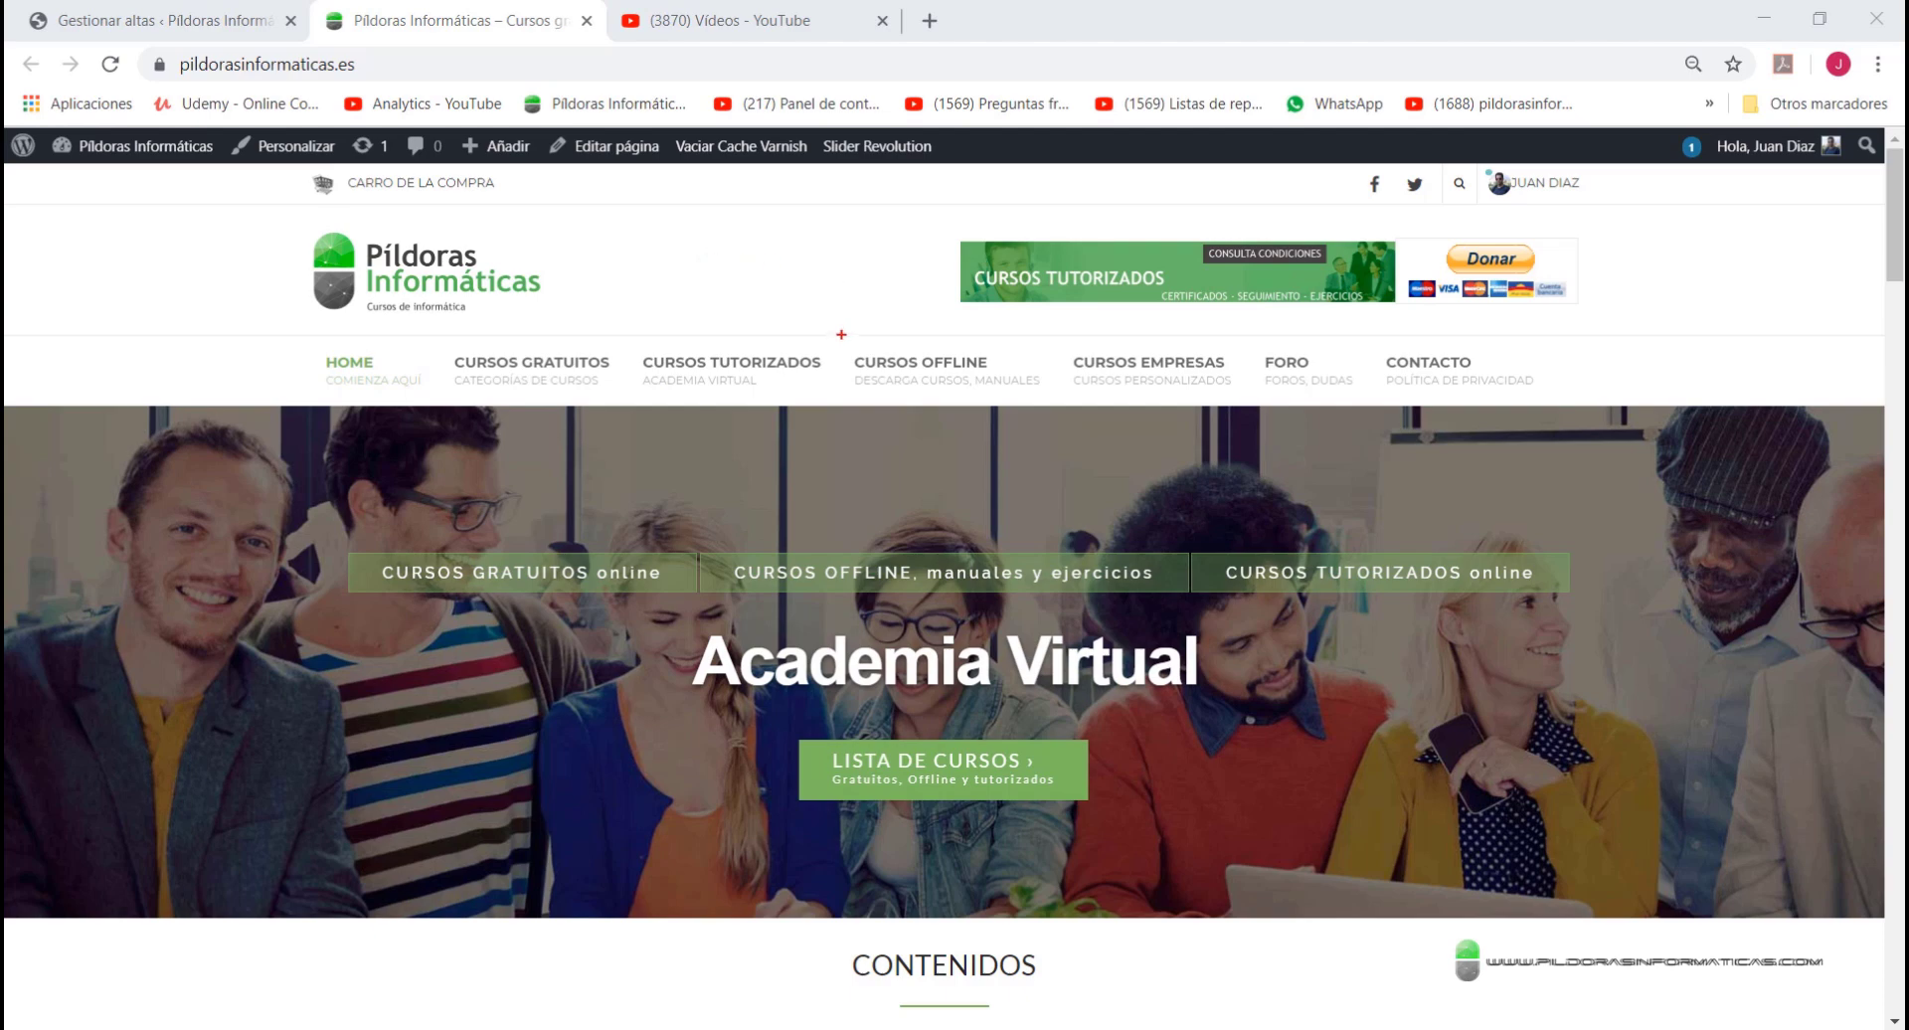
drag(841, 334, 1066, 412)
mouse_move(623, 317)
mouse_down()
mouse_move(761, 370)
mouse_move(840, 428)
mouse_up()
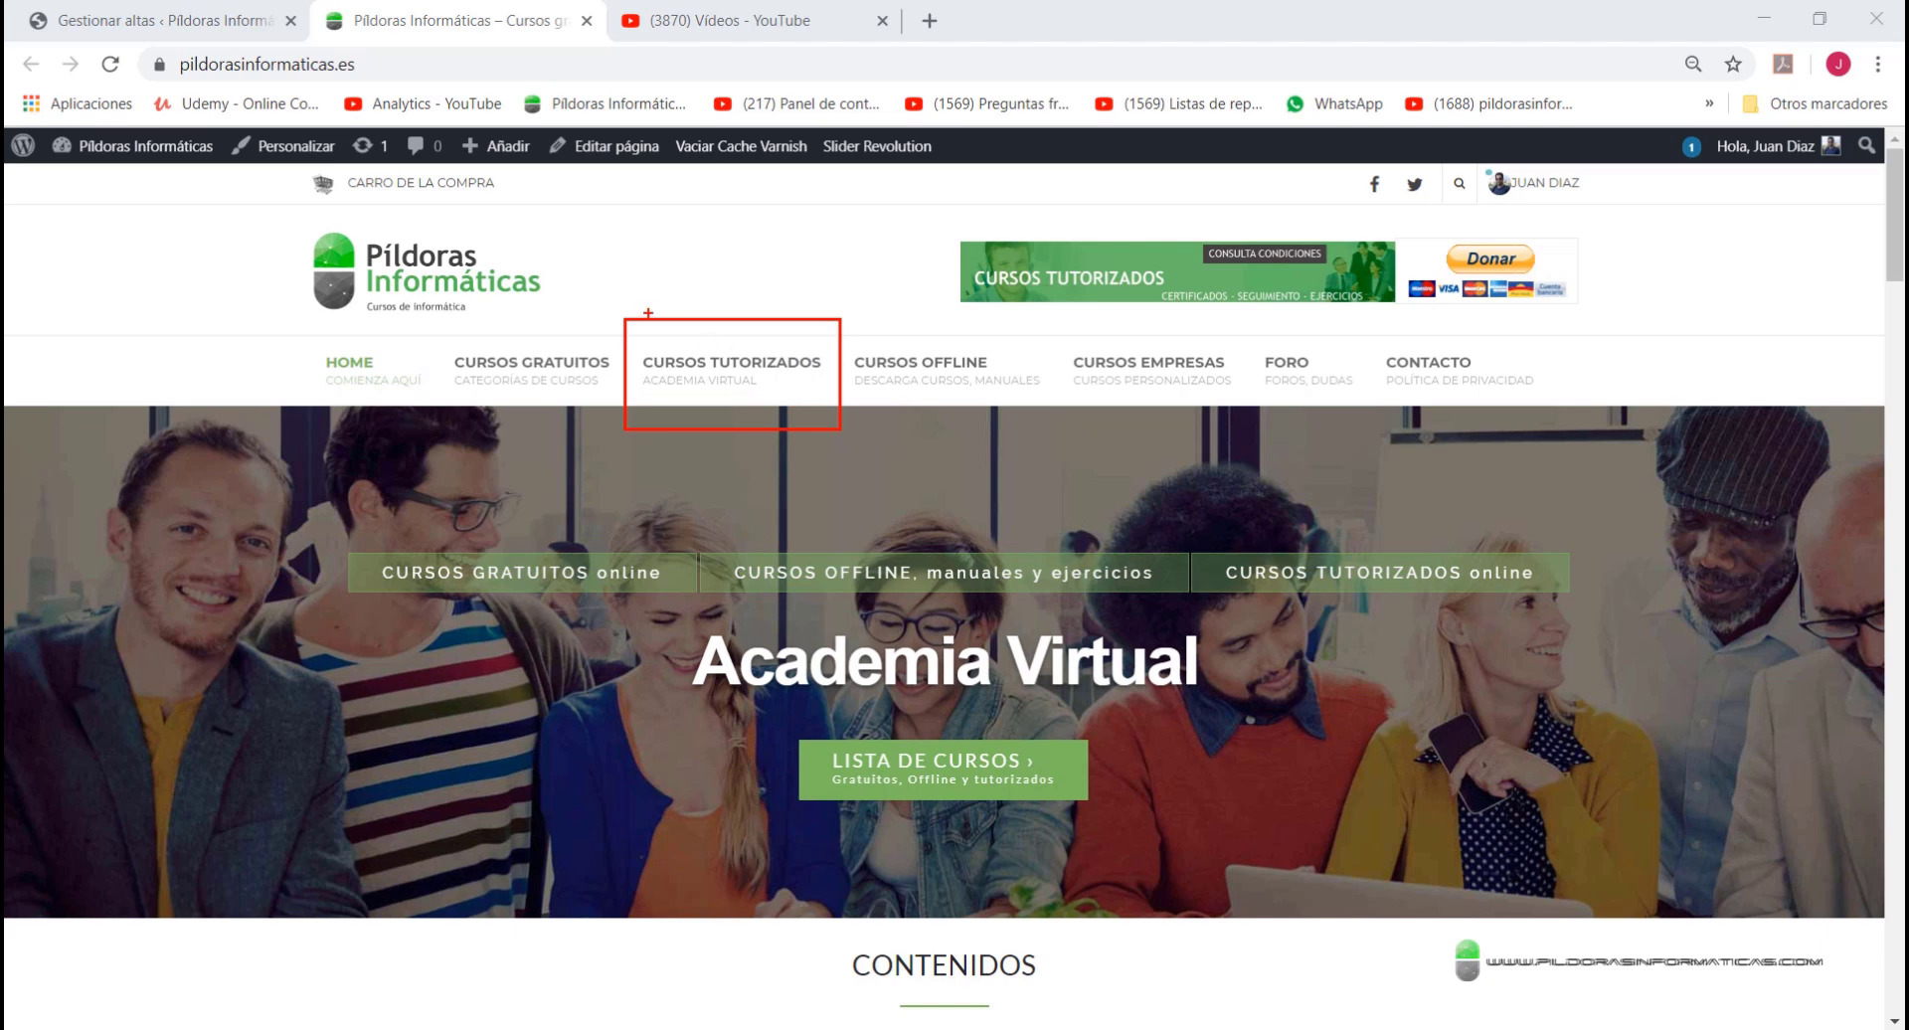
drag(648, 313, 603, 248)
drag(806, 314, 833, 263)
key(Escape)
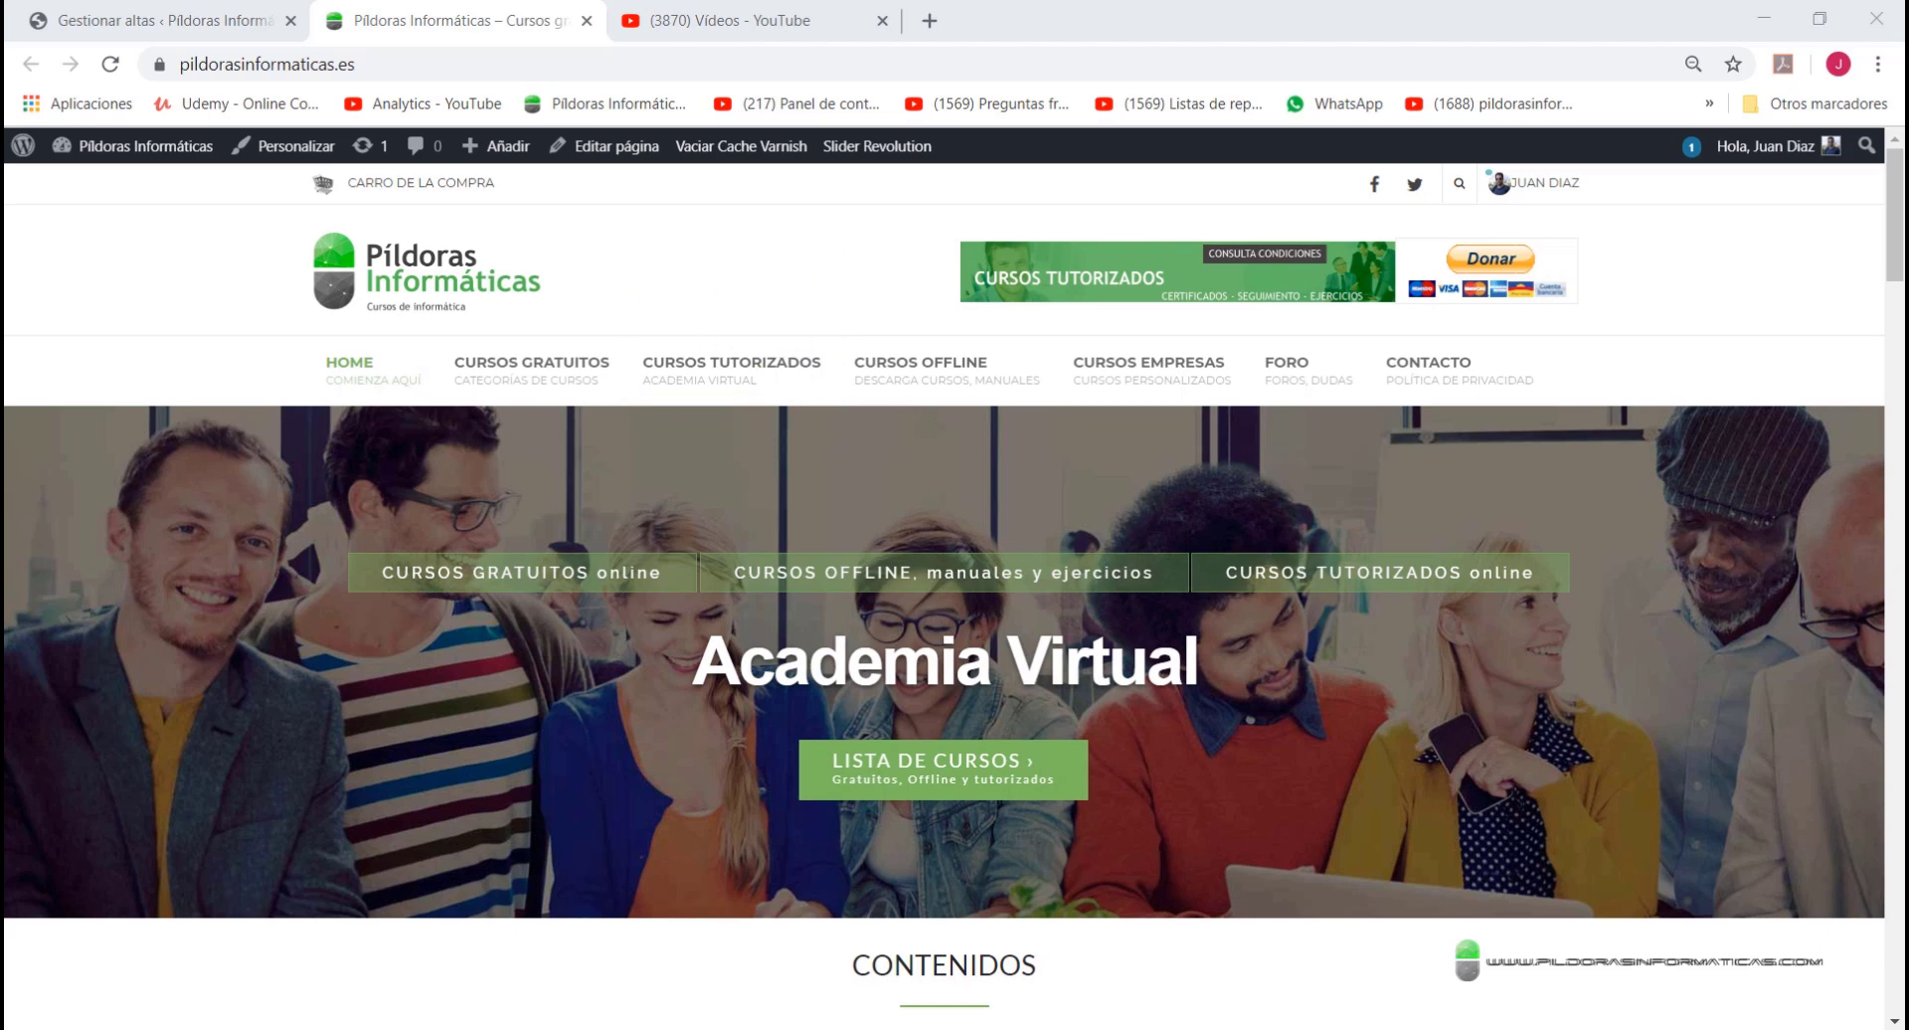